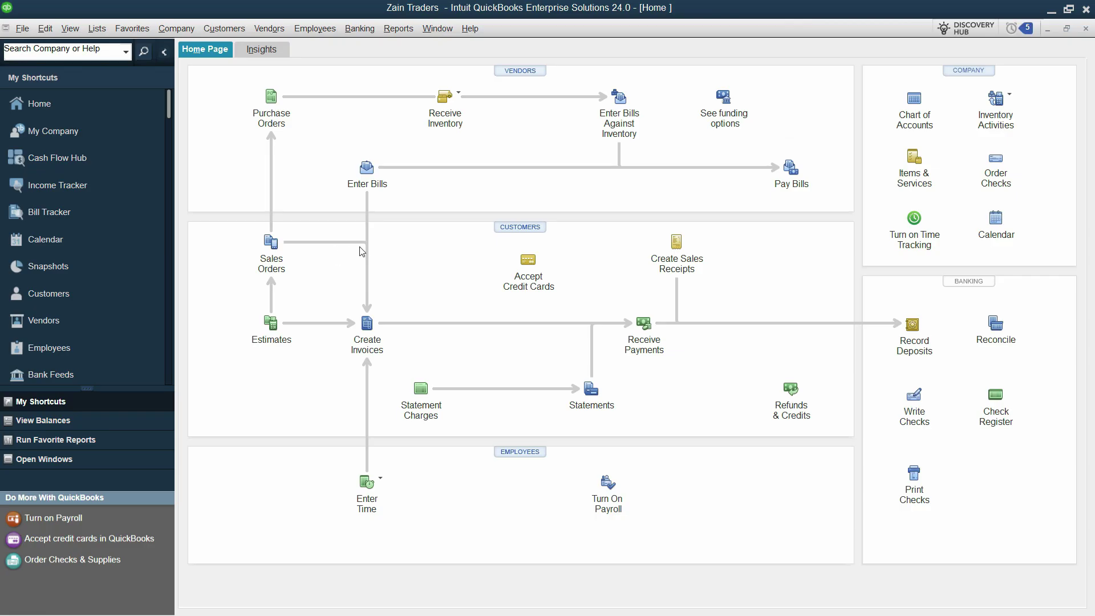
# Step: Check the Jan 08, 2024 purchase in the transactions PDF and start a bill for its vendor with 0801 as the date
pyautogui.hotkey('alt', 'Tab')
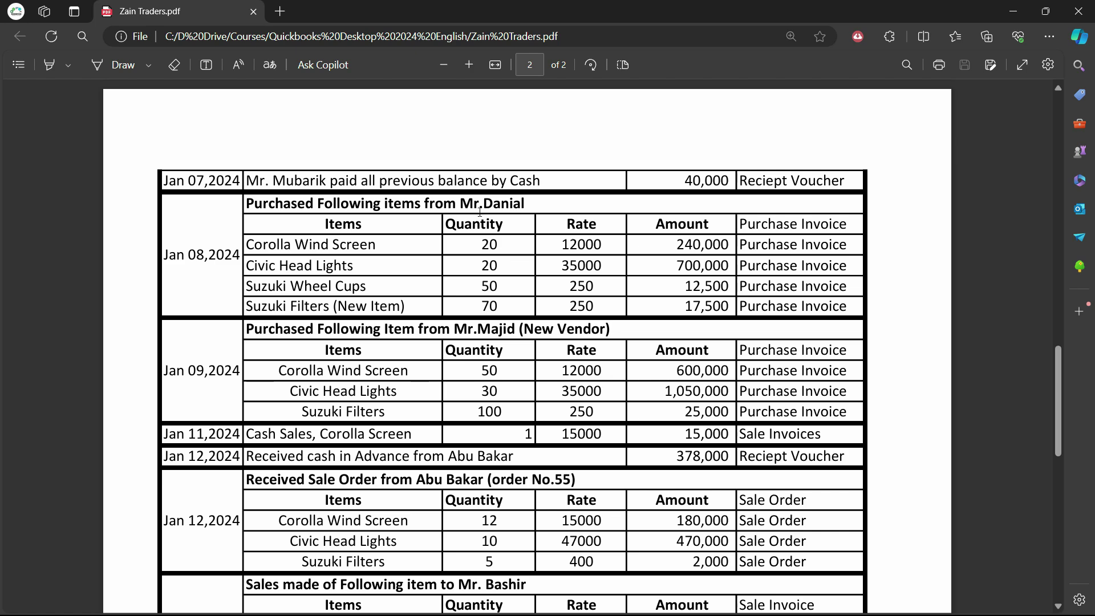
pyautogui.hotkey('alt', 'Tab')
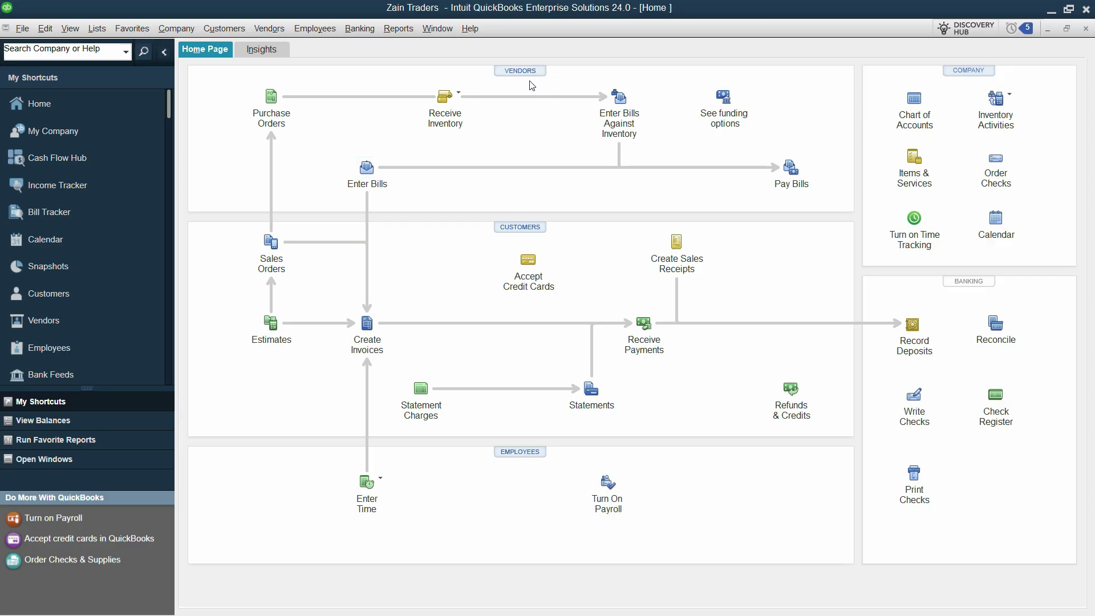
pyautogui.click(368, 170)
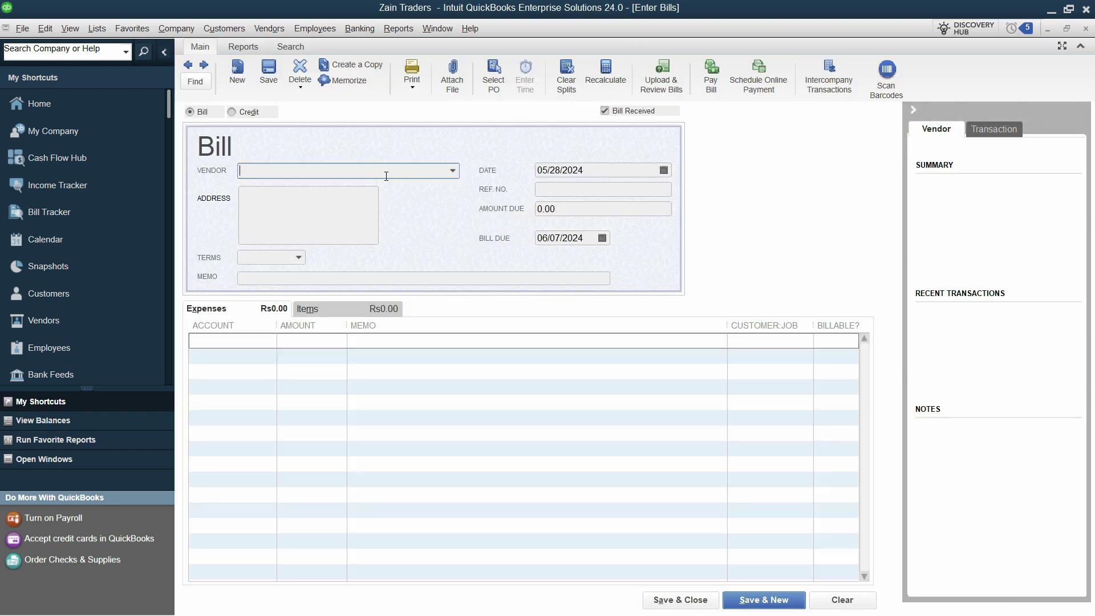
pyautogui.write('Danial')
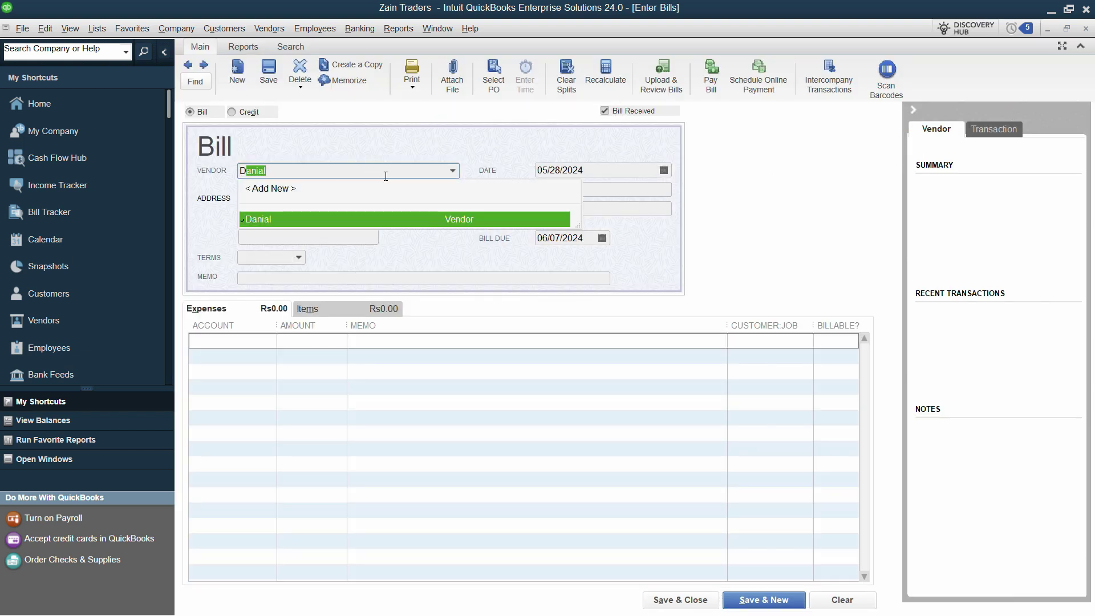
pyautogui.press('Tab')
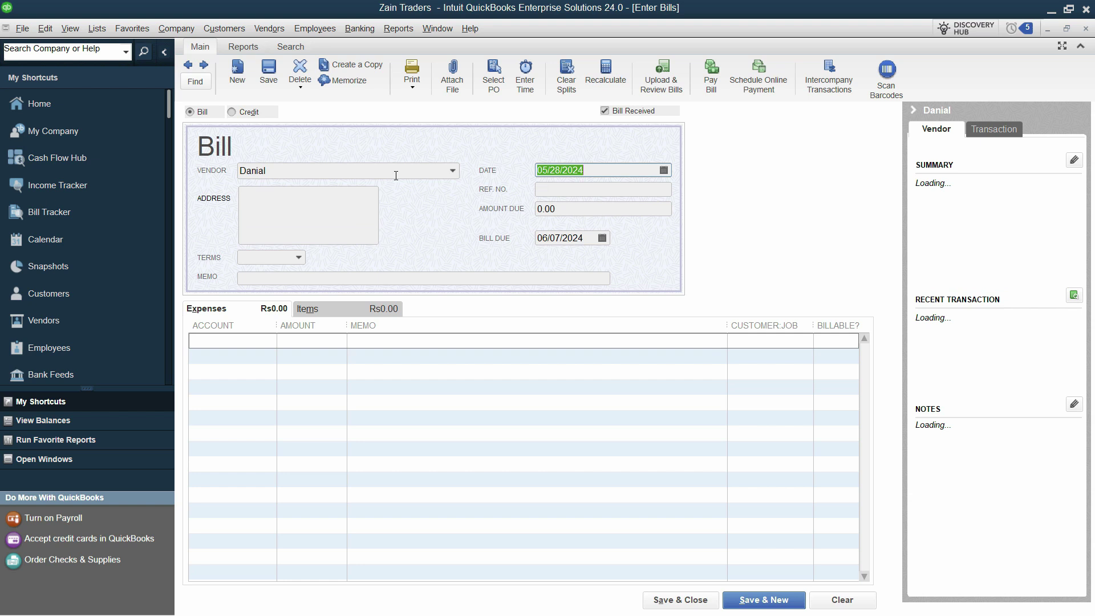
pyautogui.write('0801')
pyautogui.press('Tab')
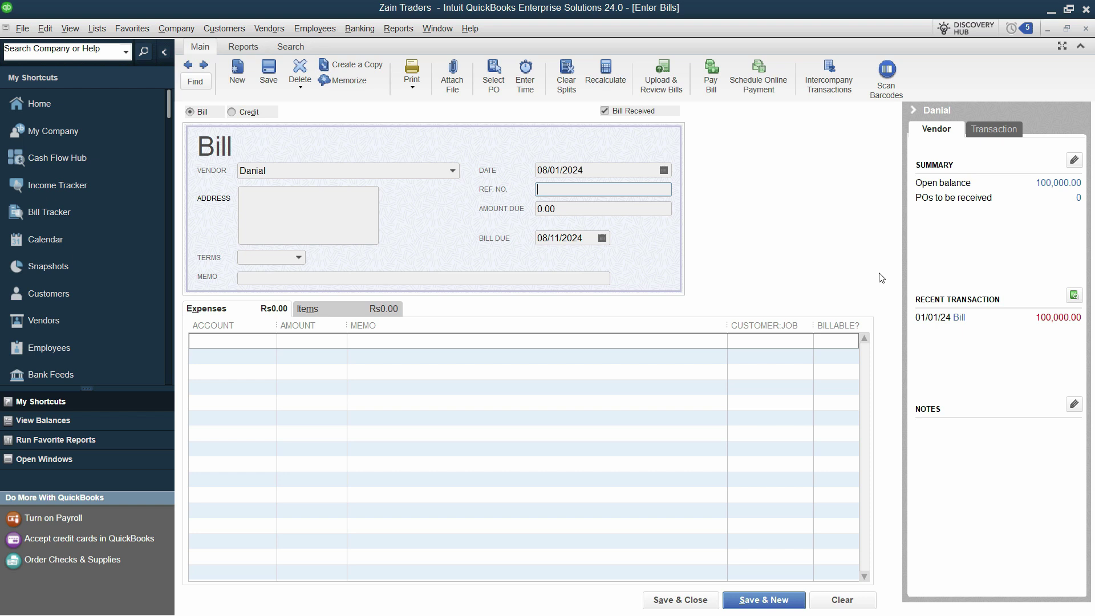
# Step: Compare the month shown in the bill's date calendar with the system date format
pyautogui.click(664, 170)
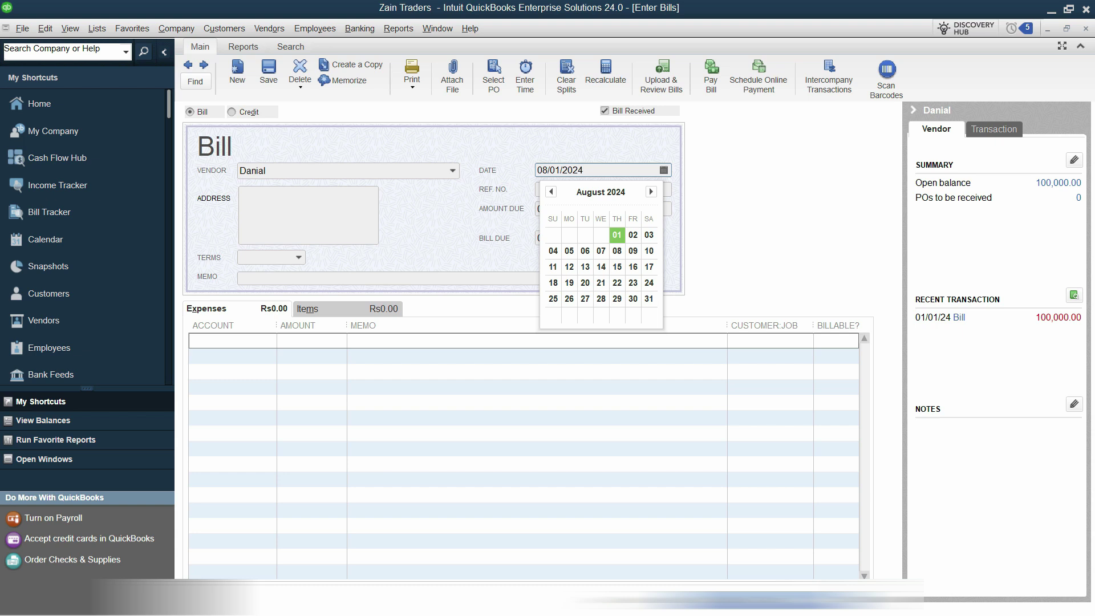
pyautogui.moveTo(1026, 608)
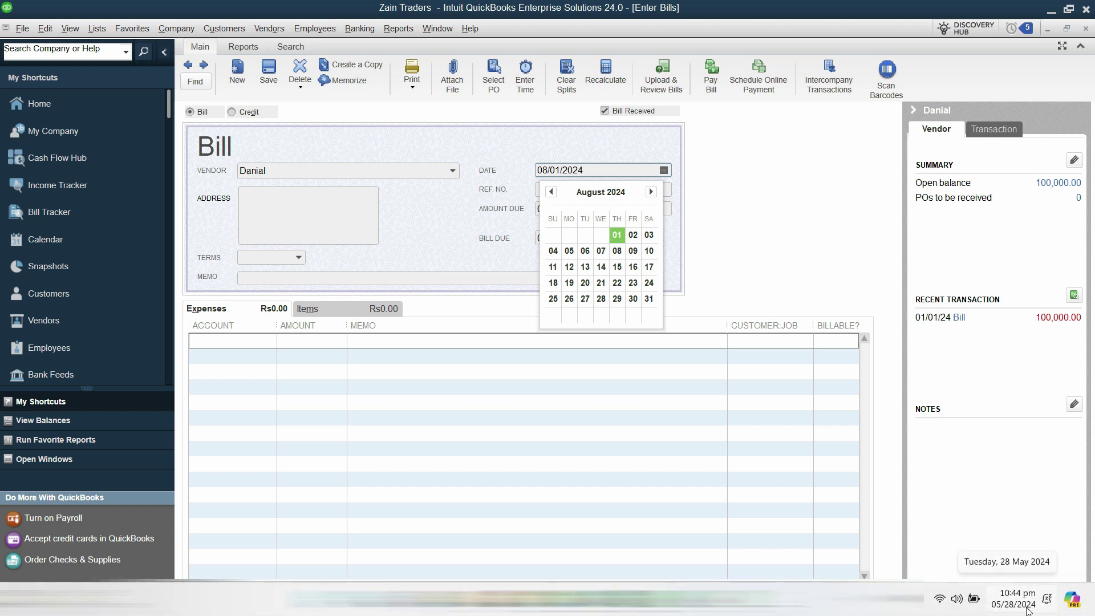
pyautogui.click(703, 242)
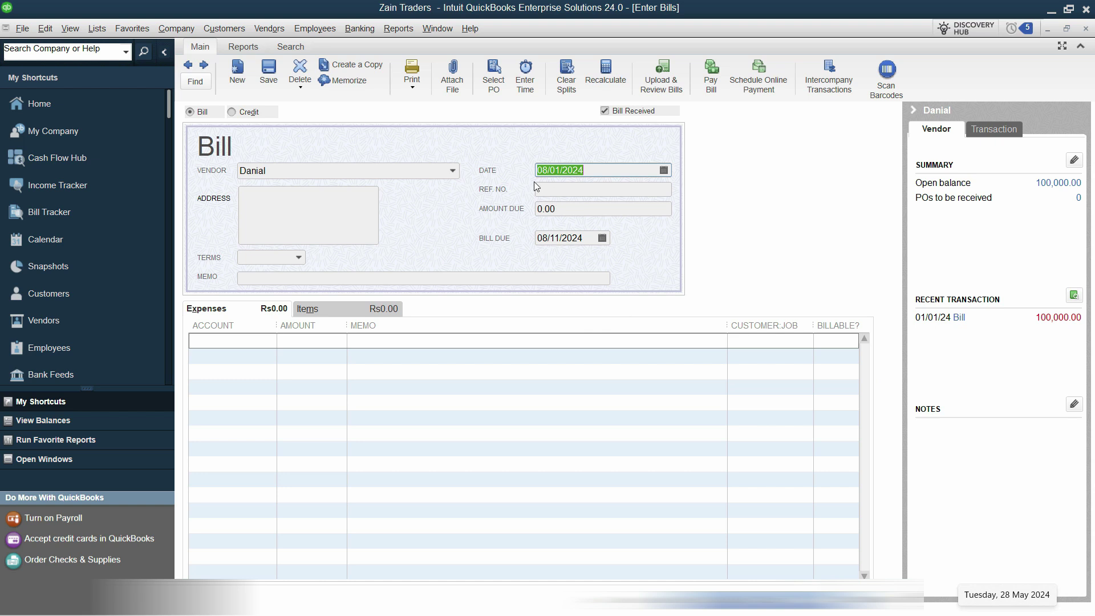
pyautogui.click(664, 170)
pyautogui.click(708, 168)
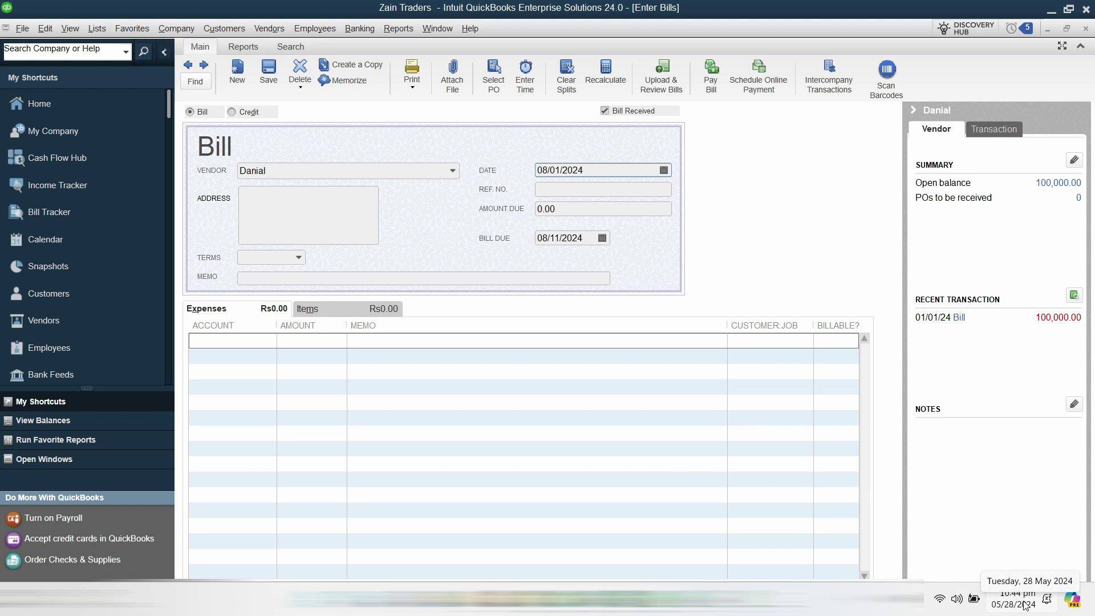
# Step: Switch to the Windows date and time settings and open the region's Customize Format dialog through the calendar settings
pyautogui.rightClick(1024, 604)
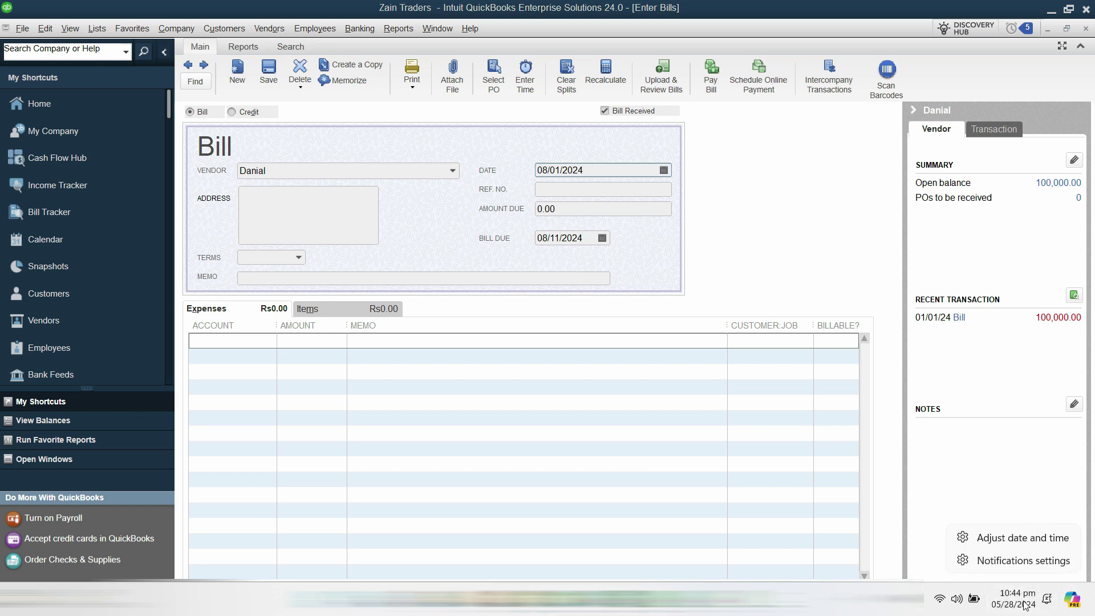
pyautogui.click(1021, 539)
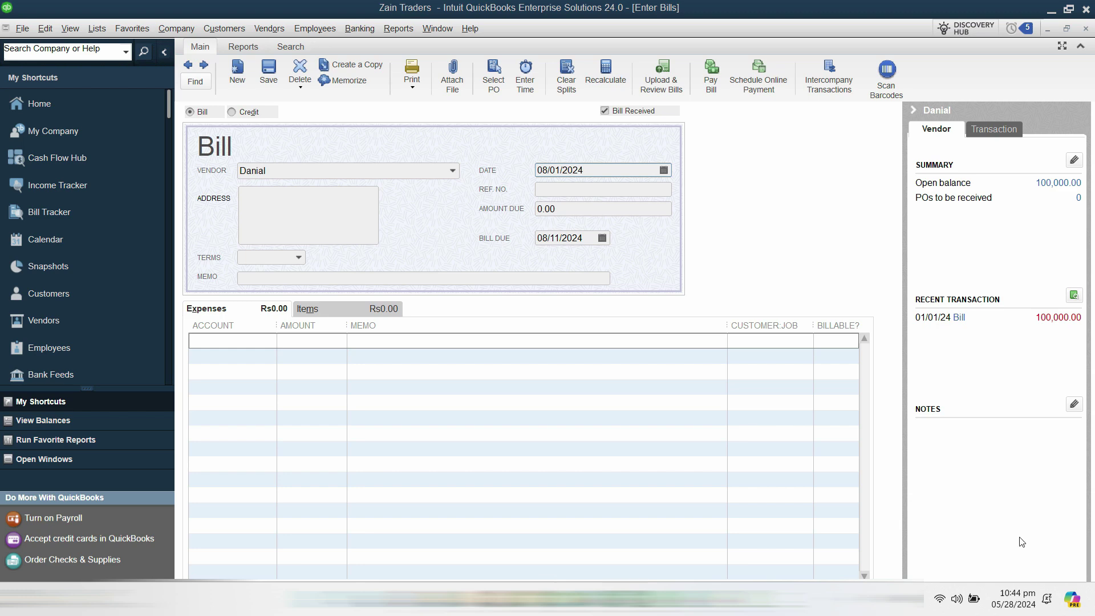
pyautogui.scroll(-2, 751, 291)
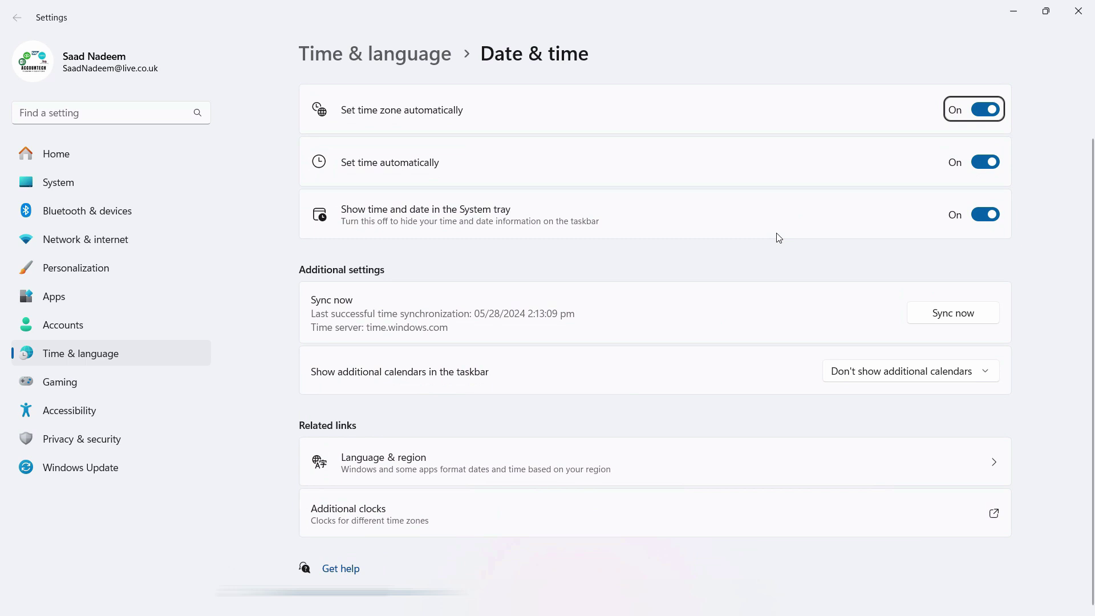
pyautogui.click(443, 522)
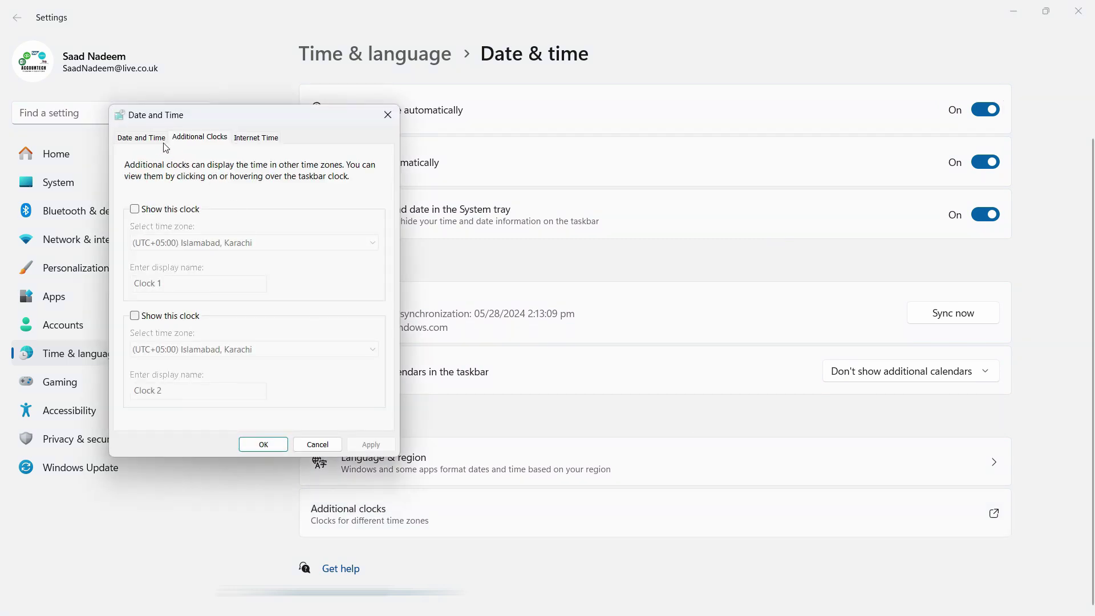
pyautogui.click(147, 138)
pyautogui.click(356, 261)
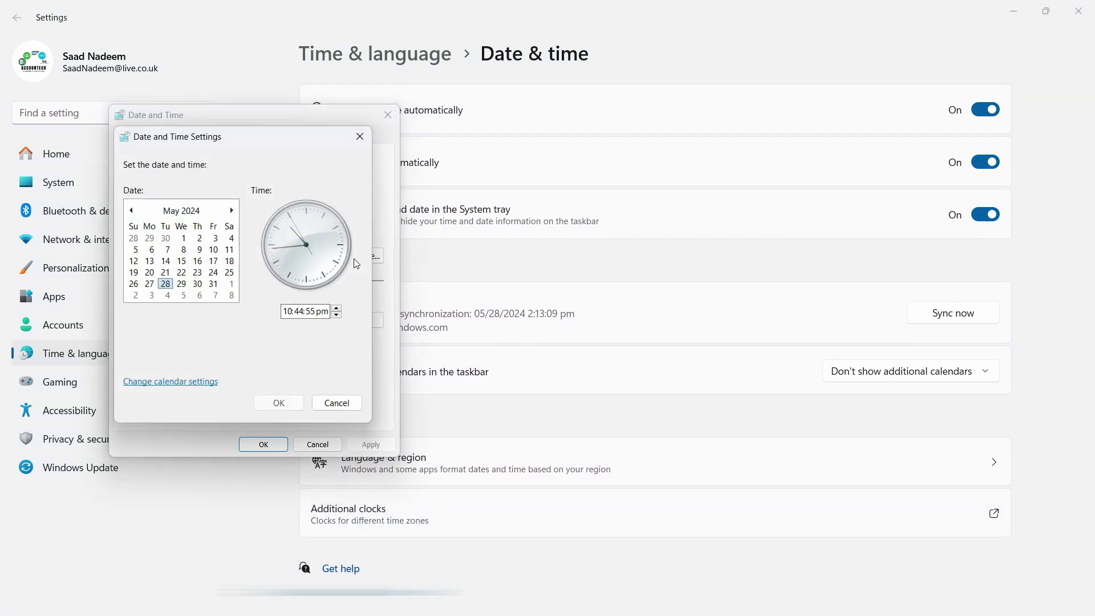
pyautogui.click(188, 382)
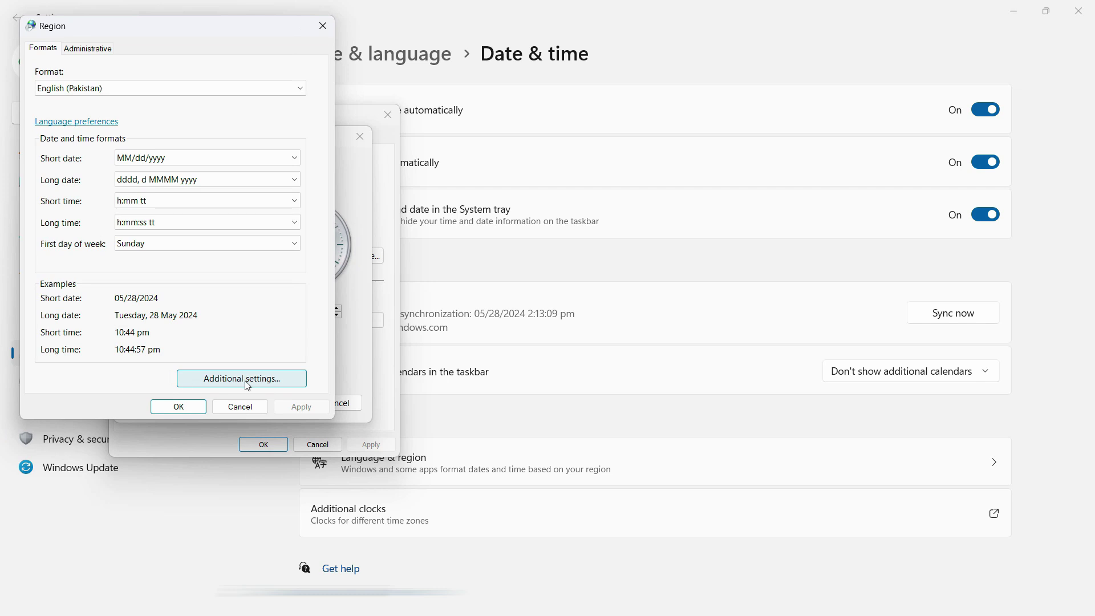
pyautogui.click(268, 384)
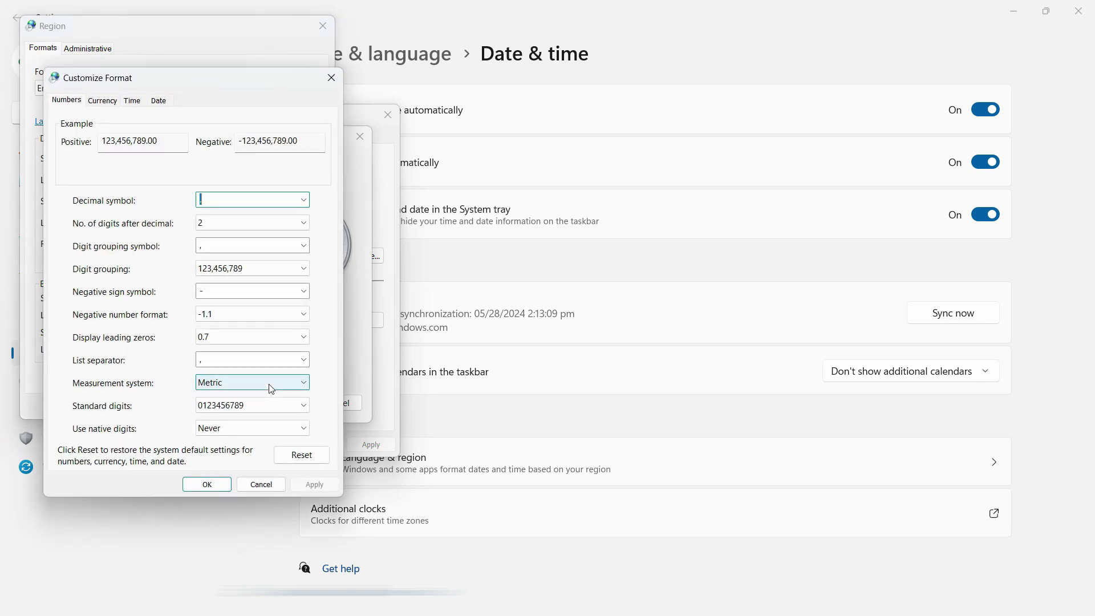
# Step: Set the Windows short date format to dd-MM-yy, apply it and close the region and date dialogs
pyautogui.click(160, 101)
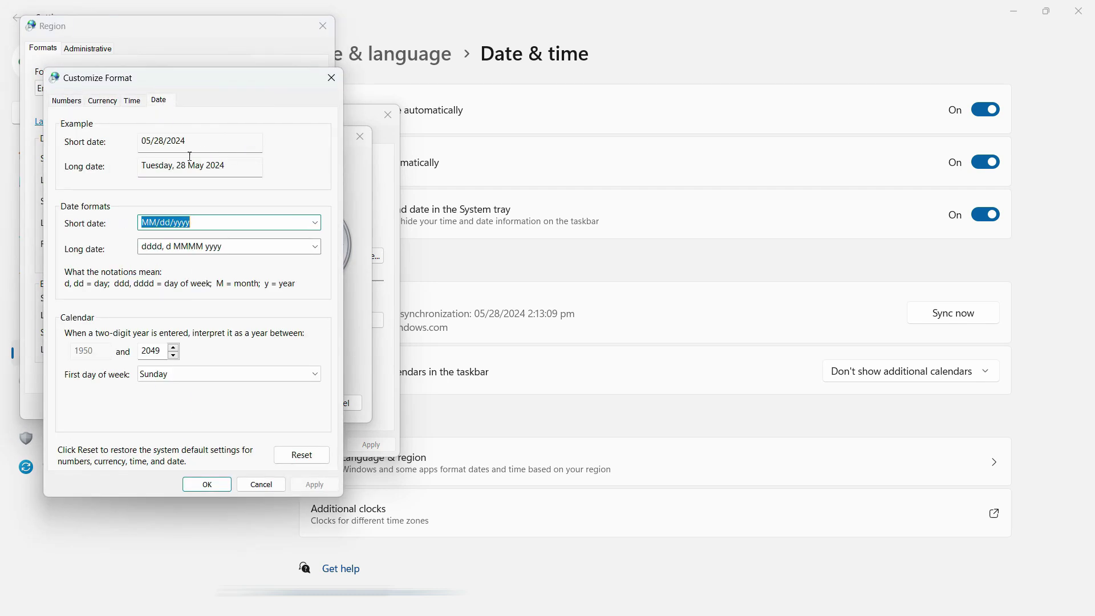
pyautogui.click(203, 226)
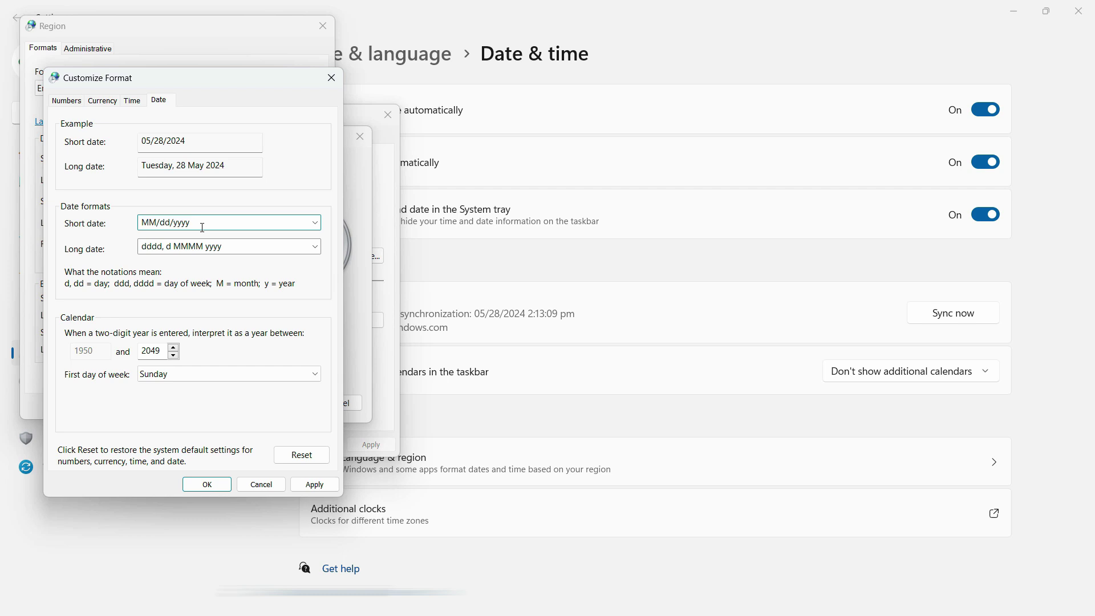
pyautogui.moveTo(203, 227); pyautogui.dragTo(83, 226)
pyautogui.write('dd-mm-yy')
pyautogui.click(311, 485)
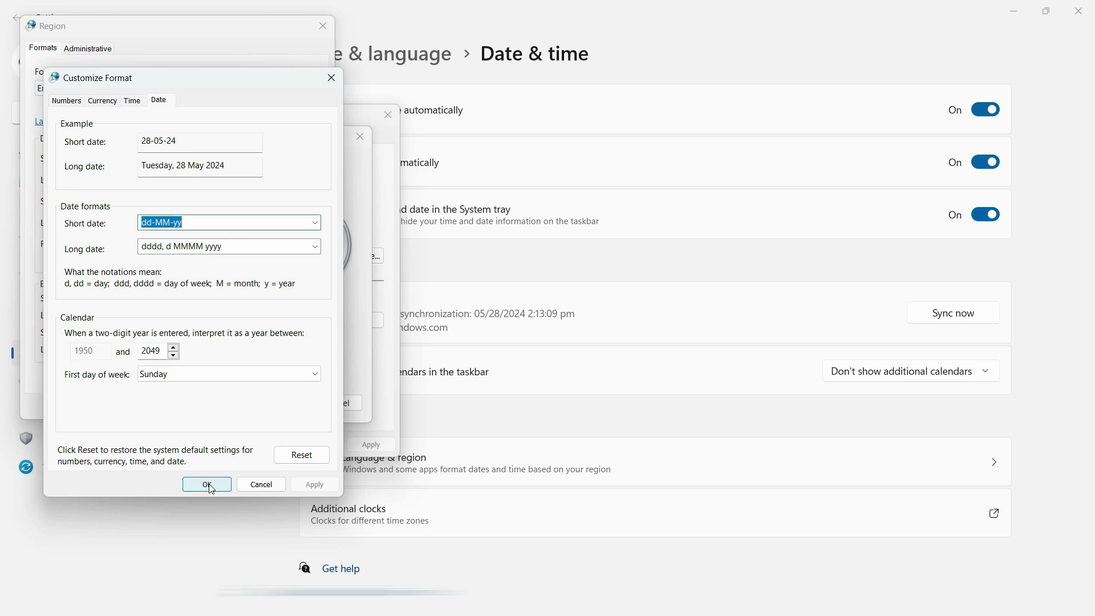
pyautogui.click(207, 484)
pyautogui.click(301, 406)
pyautogui.click(189, 410)
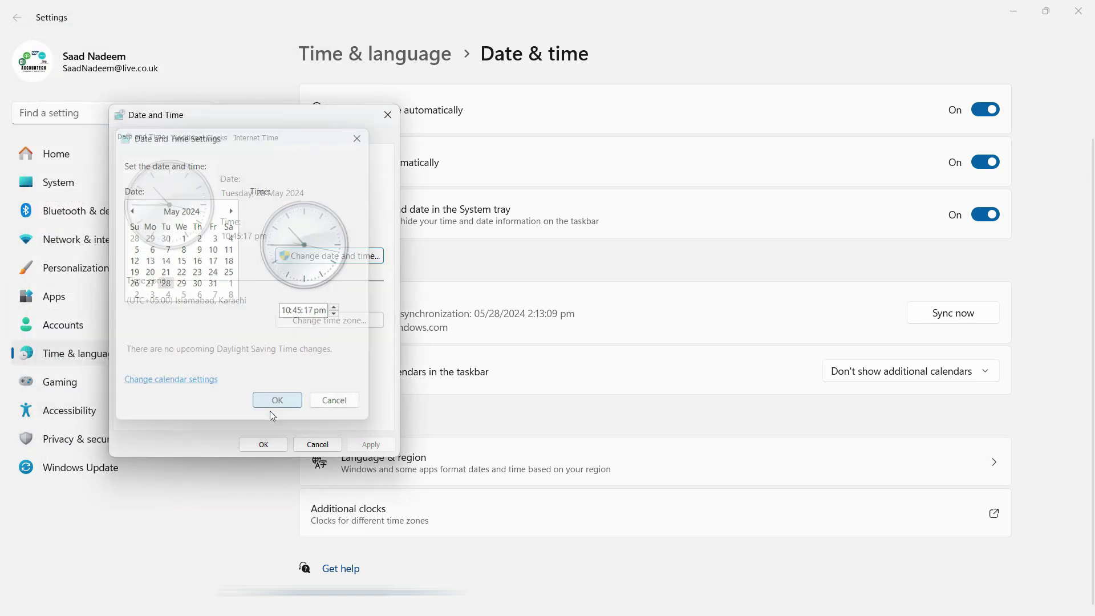
pyautogui.click(272, 405)
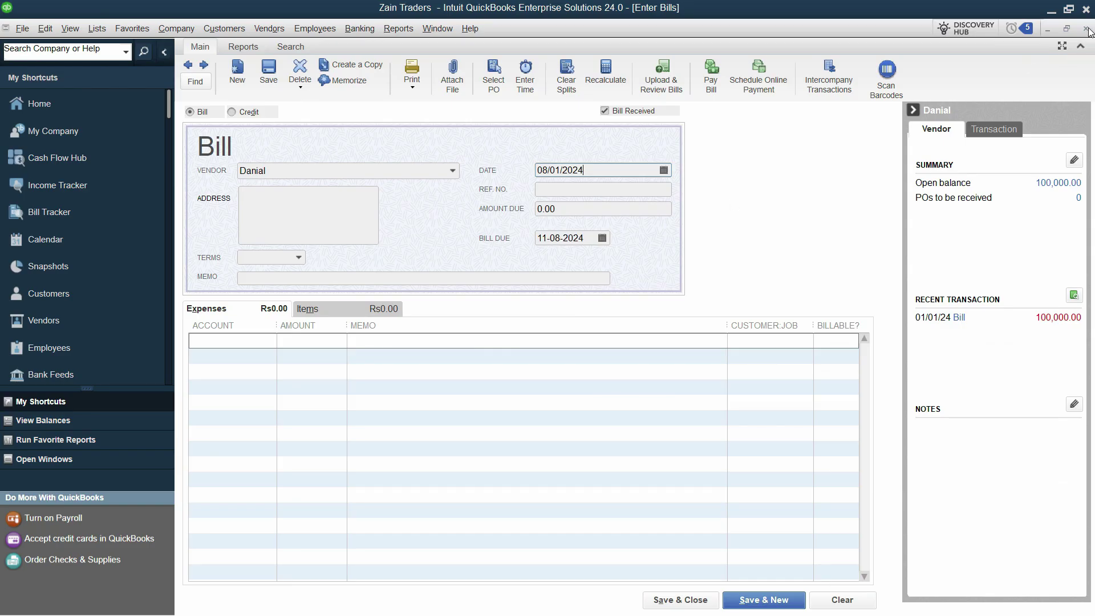
# Step: Discard the bill draft in QuickBooks and start a new bill for the same vendor dated 08-01-2024
pyautogui.click(1085, 28)
pyautogui.click(546, 202)
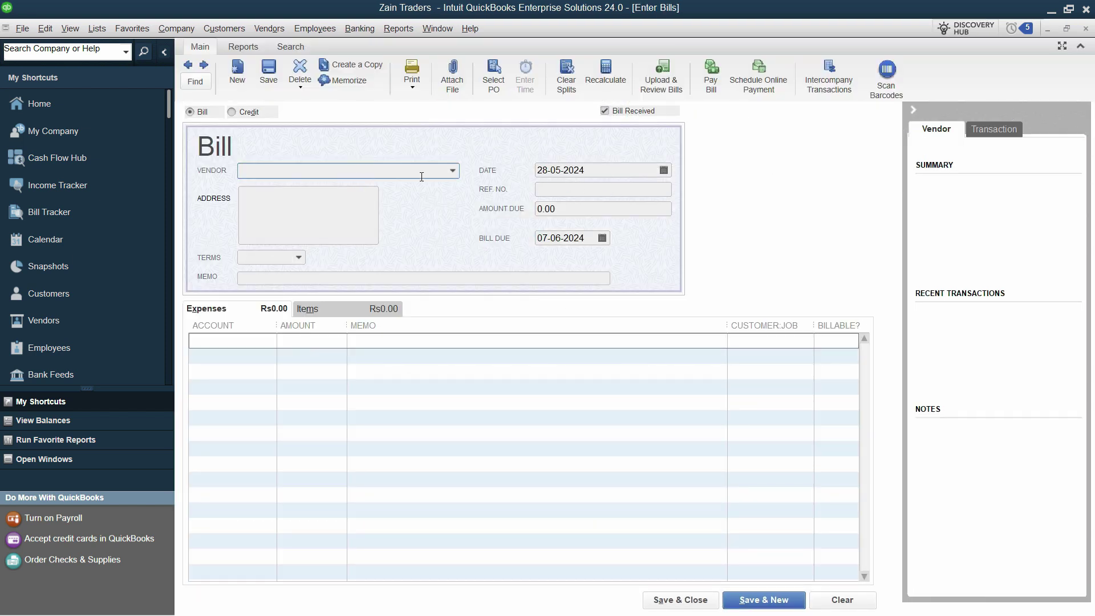
pyautogui.click(453, 171)
pyautogui.click(263, 219)
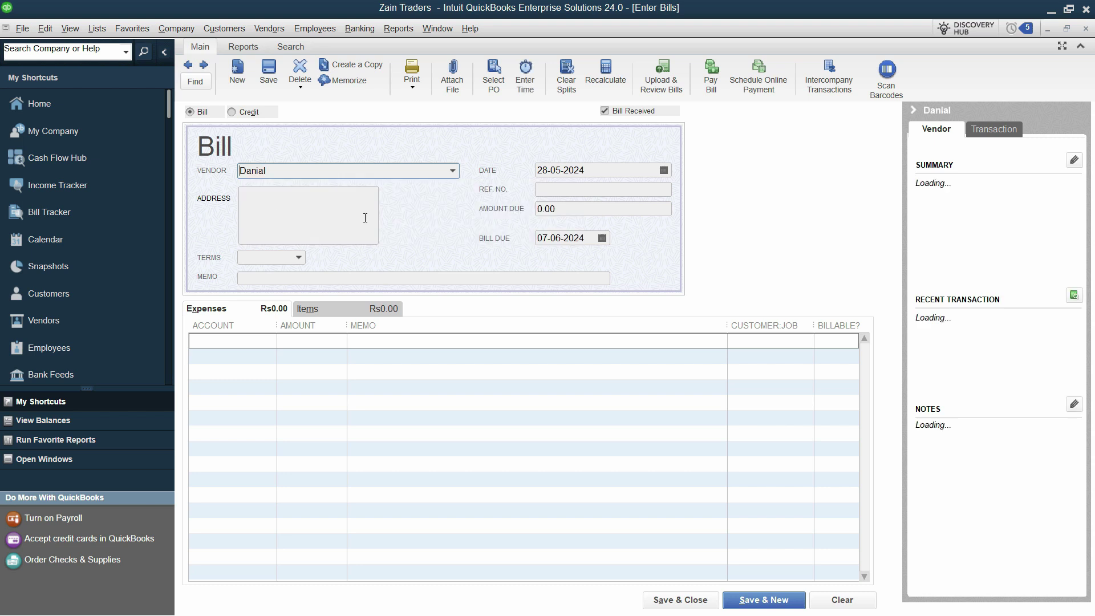
pyautogui.write('08-01-2024')
pyautogui.press('Tab')
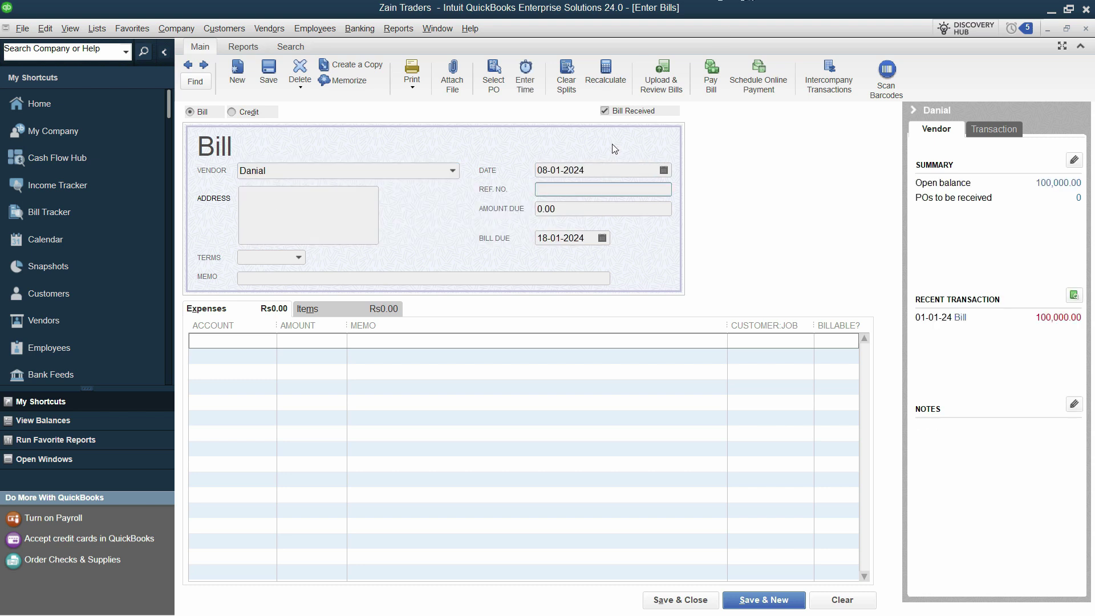
# Step: Check the bill date in the calendar as January 8, 2024, and set the reference number to 1001
pyautogui.click(664, 170)
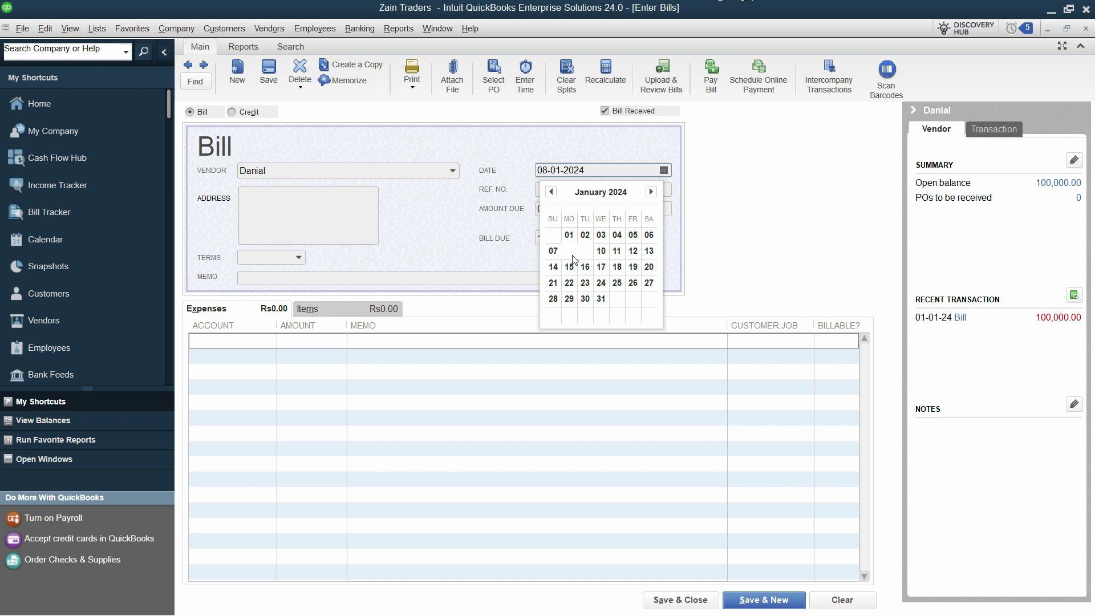
pyautogui.click(571, 254)
pyautogui.click(618, 192)
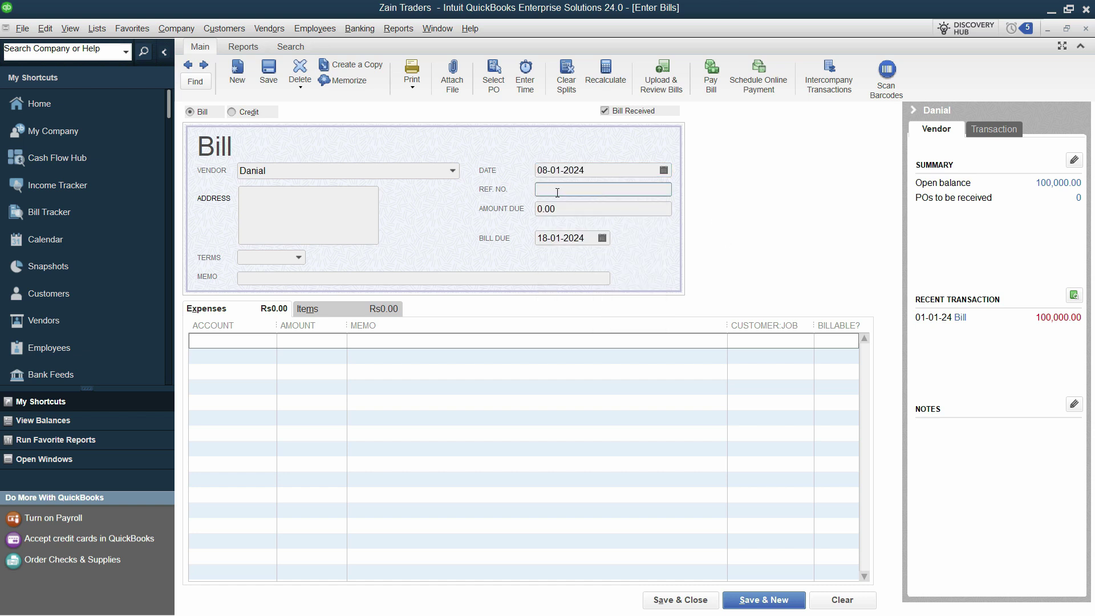
pyautogui.write('1001')
pyautogui.press('Tab')
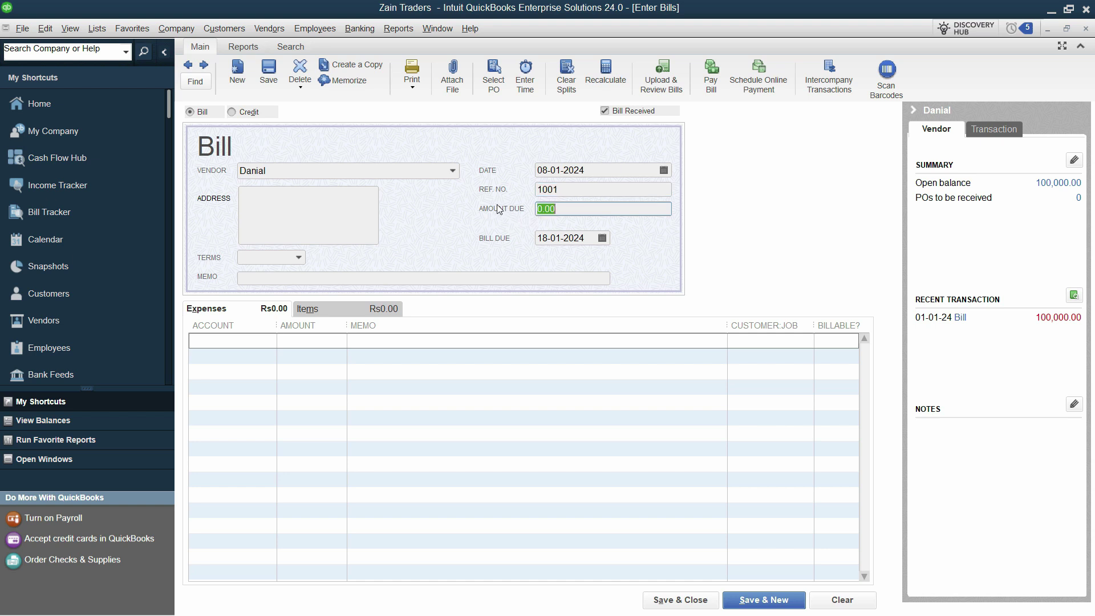
# Step: Review the bill's due date and set its payment terms to Net 15
pyautogui.click(563, 238)
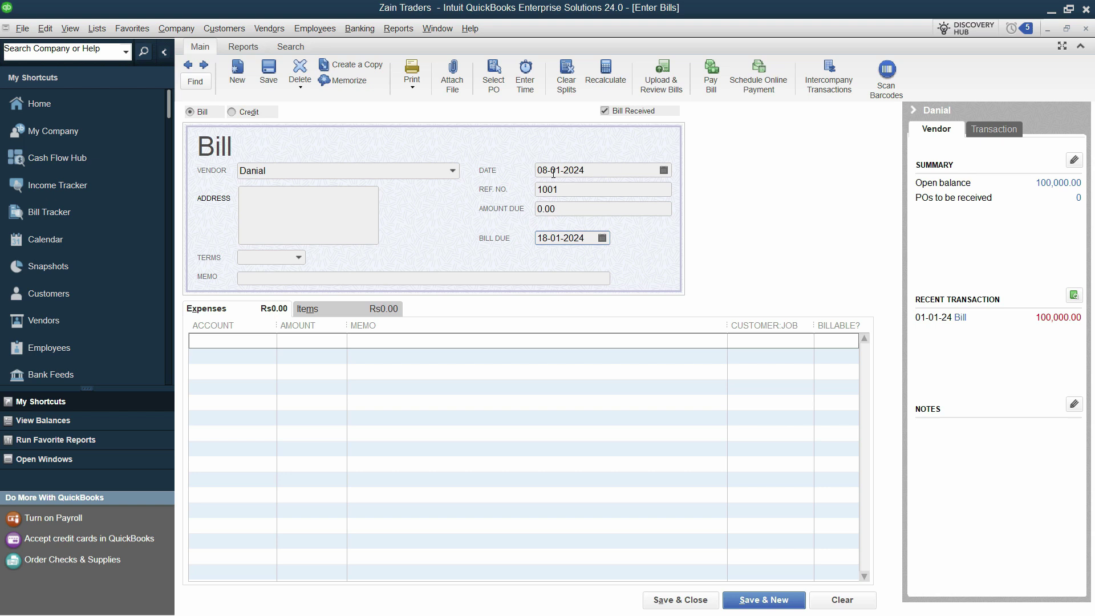
pyautogui.click(298, 258)
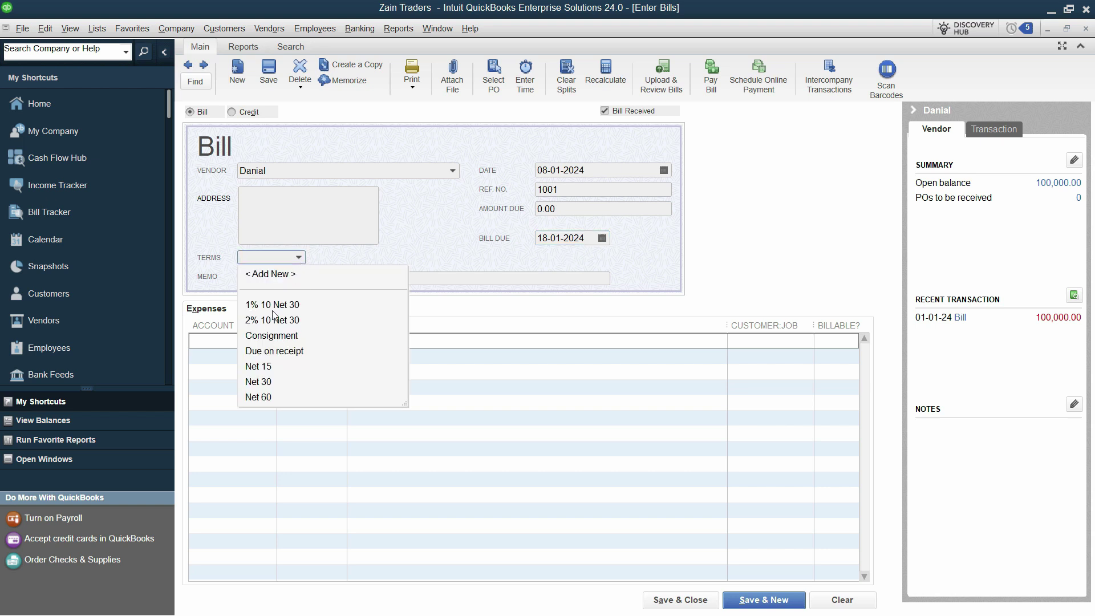
pyautogui.click(266, 368)
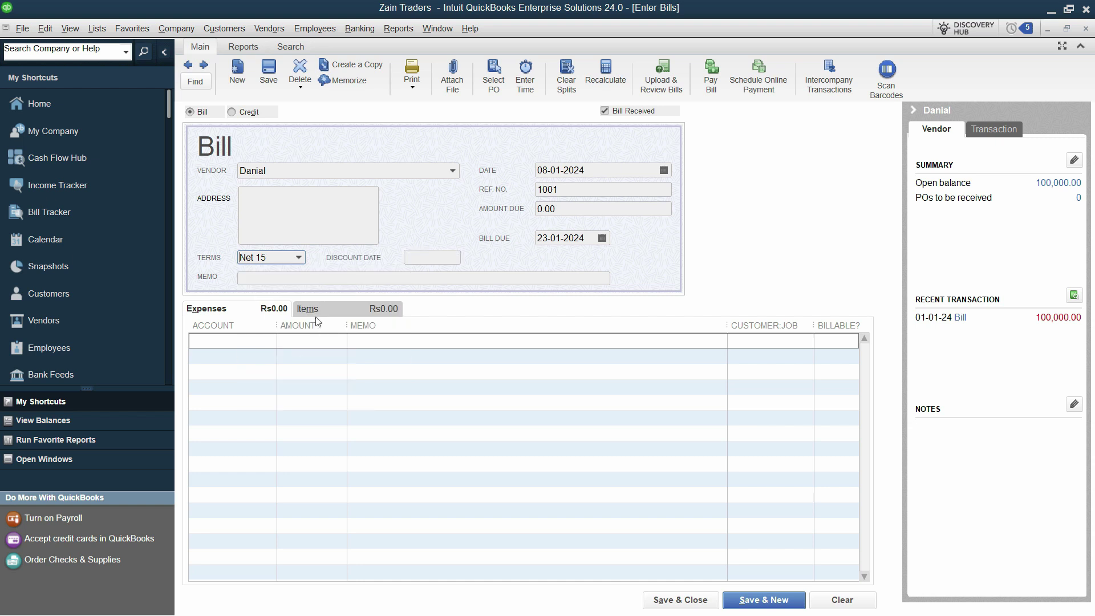
# Step: Try Due on receipt as the bill's payment terms, and switch the terms back to Net 15
pyautogui.click(298, 257)
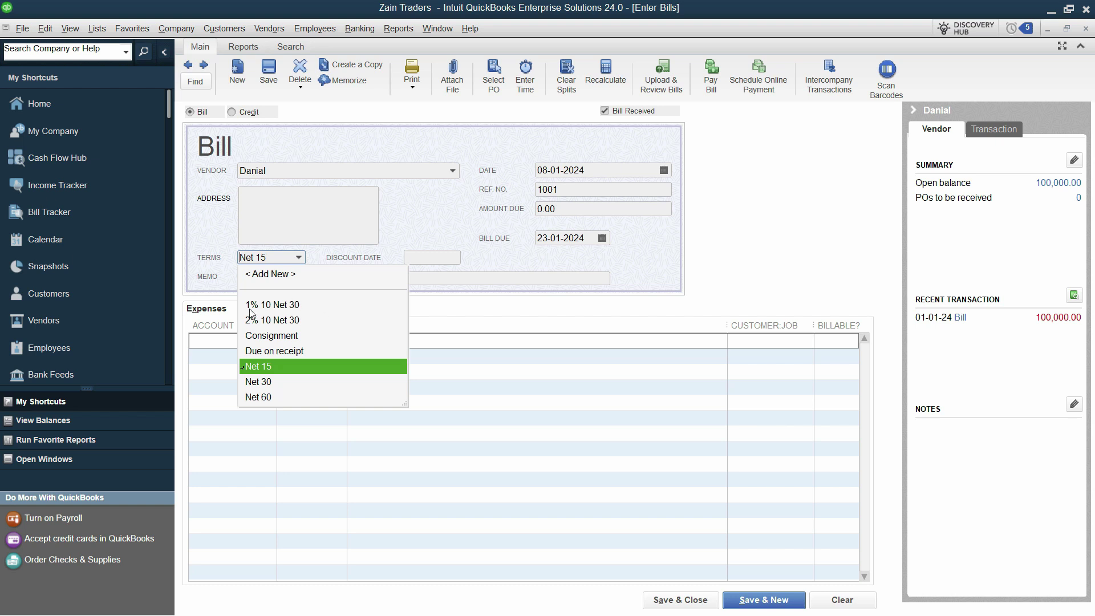
pyautogui.click(275, 352)
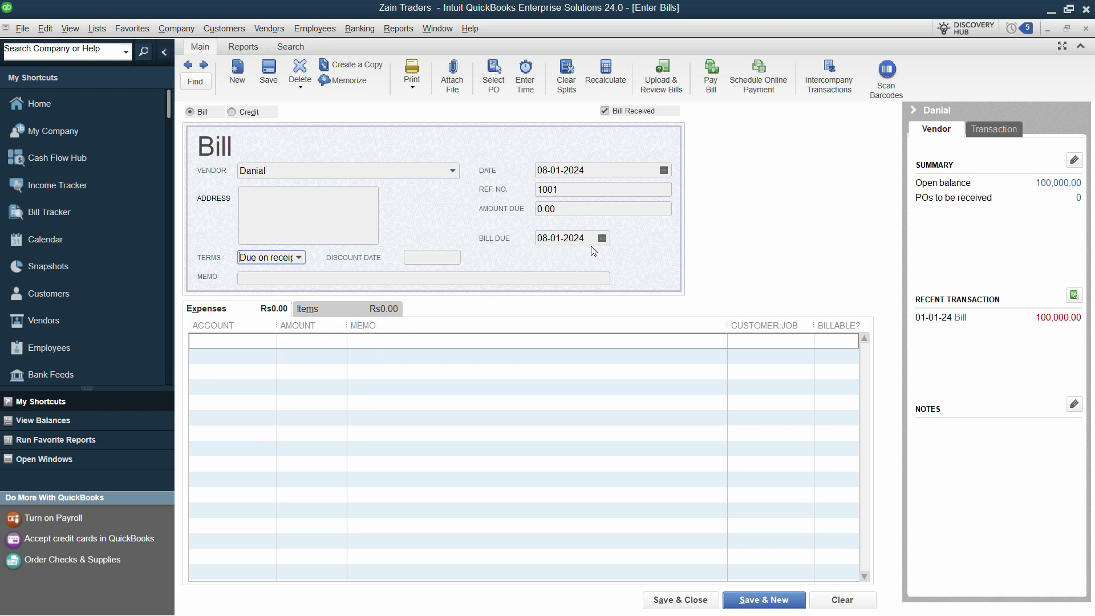
pyautogui.click(299, 258)
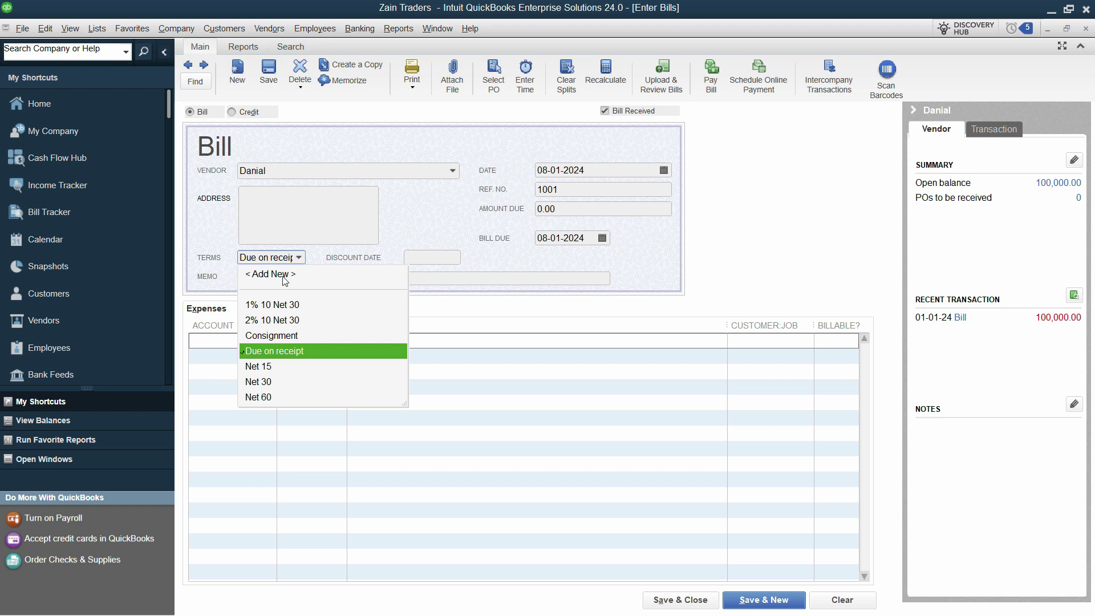
pyautogui.click(268, 368)
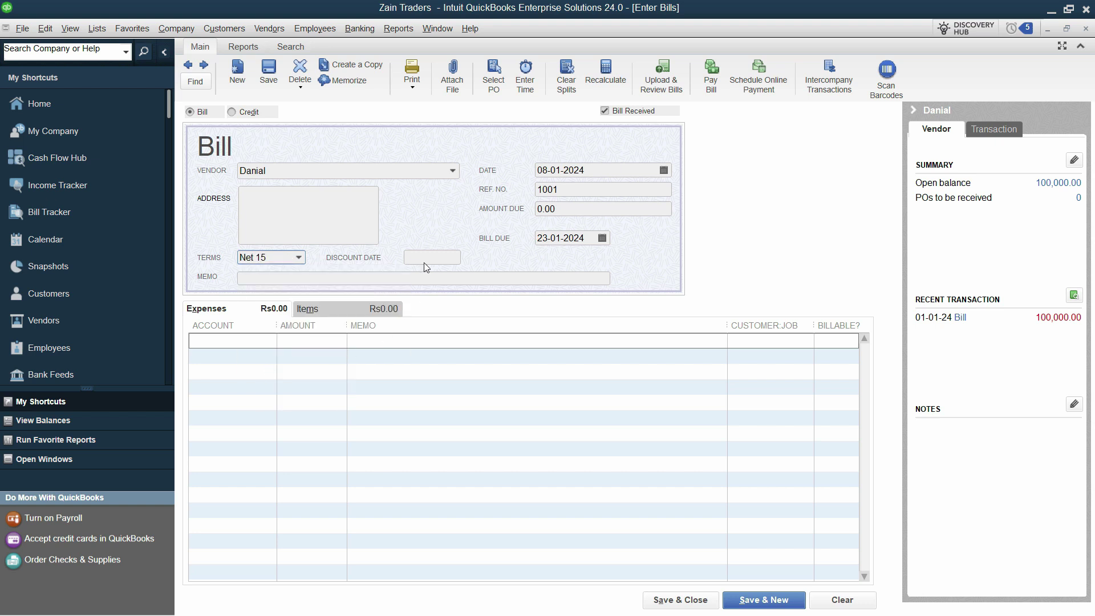
# Step: Check the items purchased on Jan 08, 2024 in Zain Traders.pdf, and show the bill's item lines in QuickBooks
pyautogui.click(368, 283)
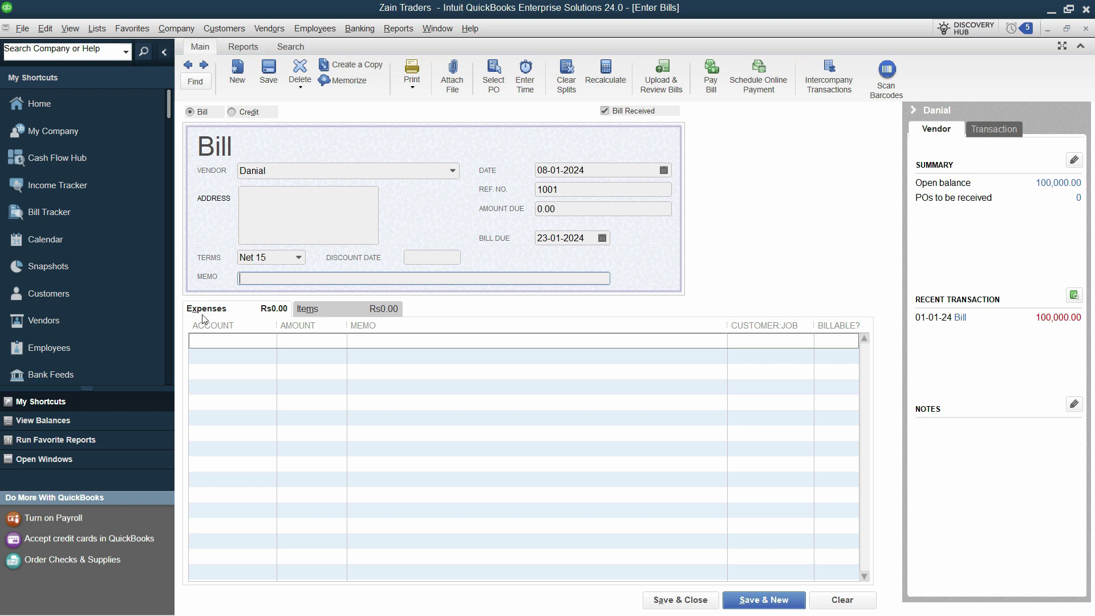
pyautogui.click(225, 341)
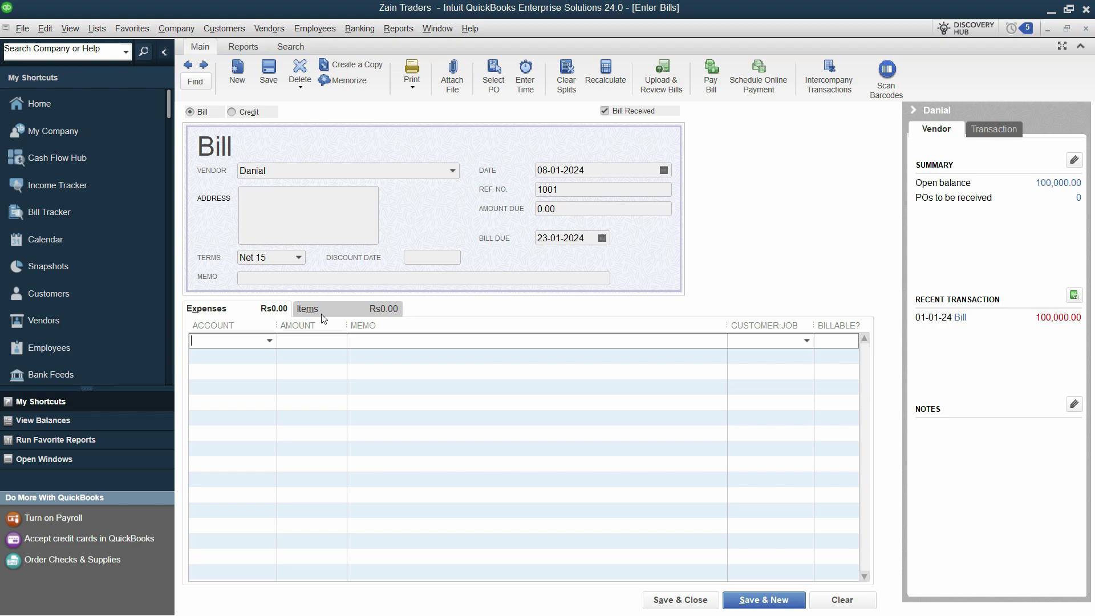
pyautogui.hotkey('alt', 'Tab')
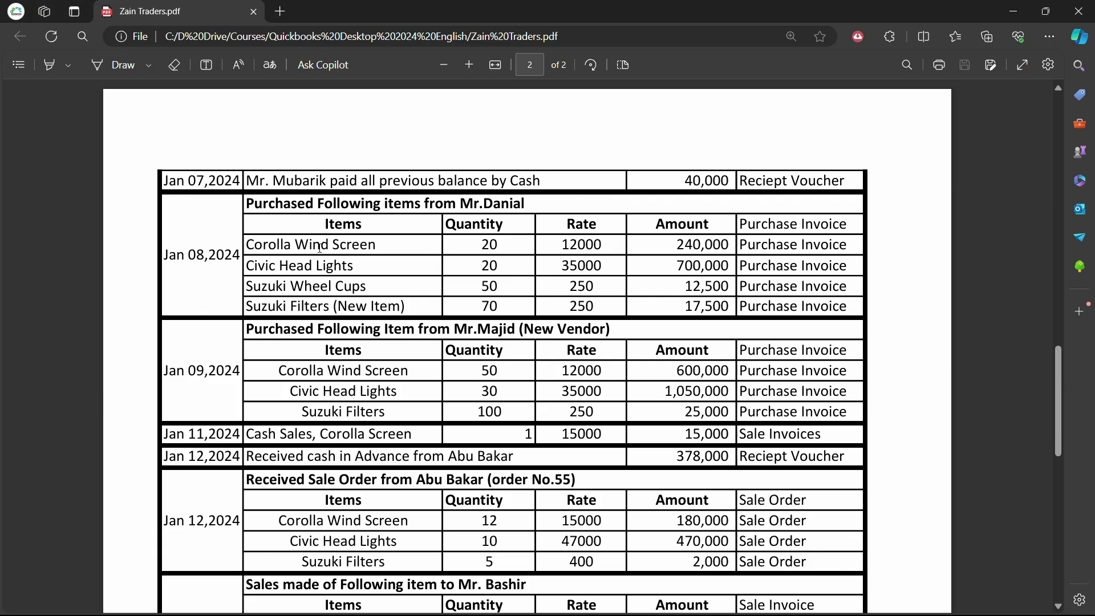
pyautogui.tripleClick(272, 254)
pyautogui.hotkey('ctrl', 'c')
pyautogui.moveTo(285, 245); pyautogui.dragTo(371, 289)
pyautogui.moveTo(263, 245); pyautogui.dragTo(352, 278)
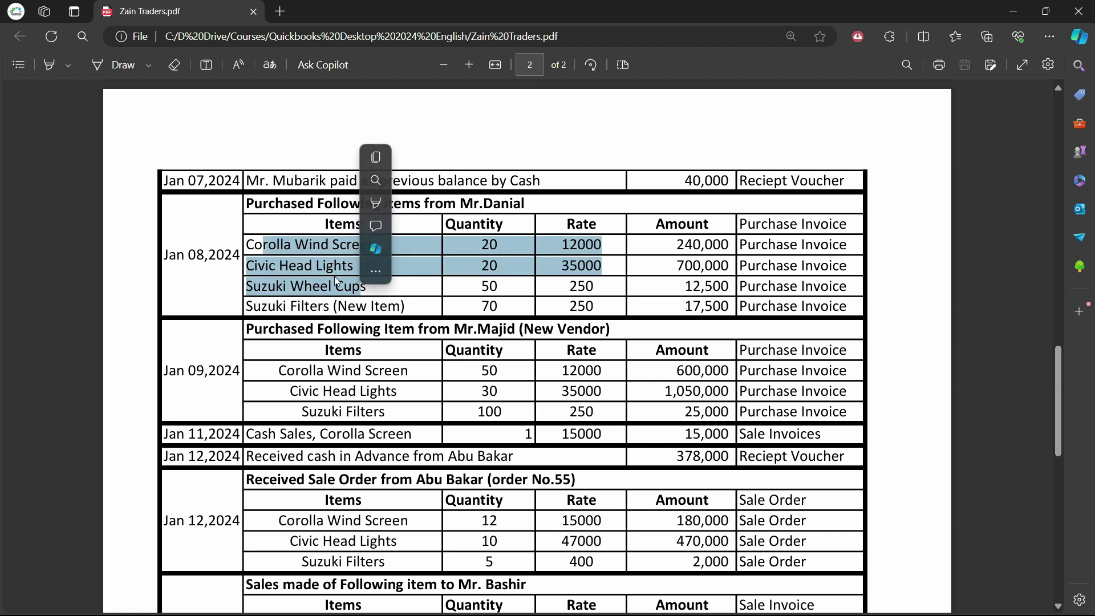
pyautogui.hotkey('alt', 'Tab')
pyautogui.click(326, 310)
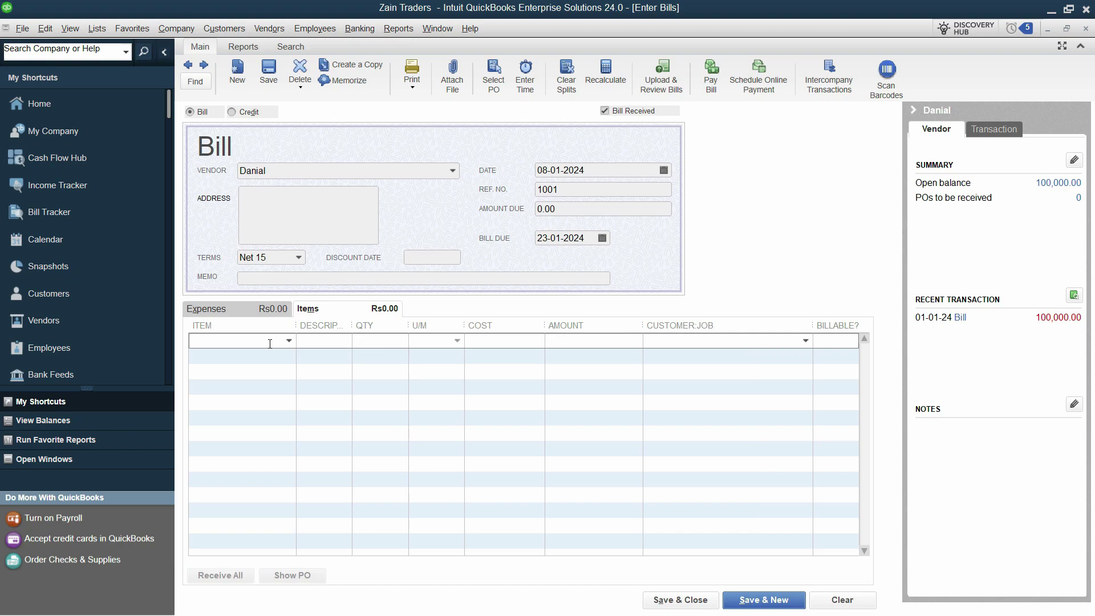
# Step: Enter Corolla Wind Screen from the purchase list in Zain Traders.pdf as the bill's first item
pyautogui.hotkey('alt', 'Tab')
pyautogui.moveTo(281, 247); pyautogui.dragTo(377, 247)
pyautogui.hotkey('alt', 'Tab')
pyautogui.hotkey('ctrl', 'v')
pyautogui.press('Tab')
pyautogui.press('Tab')
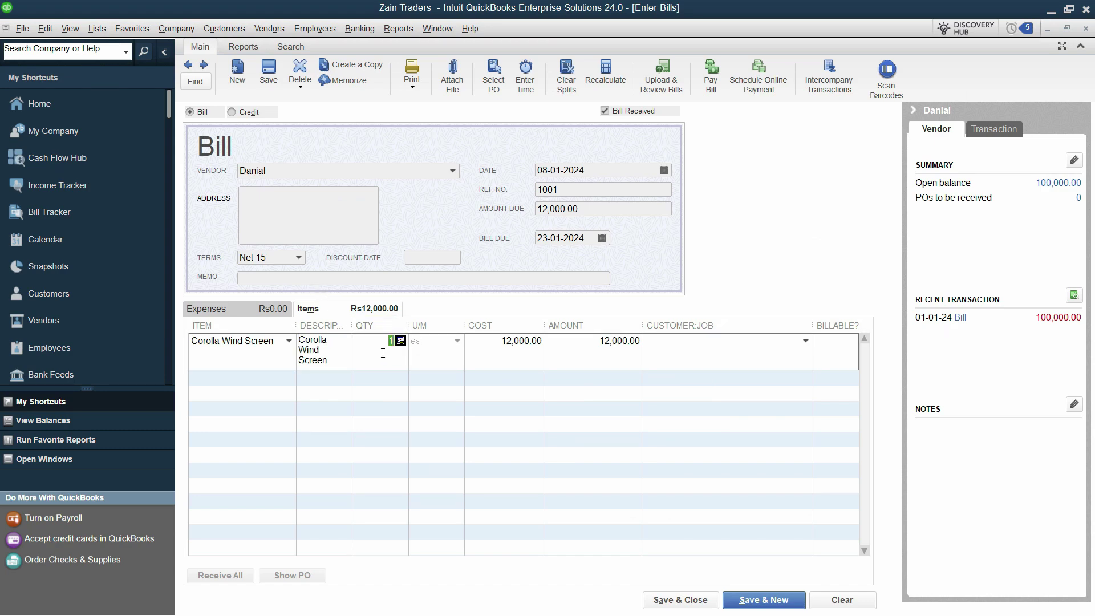
# Step: Set the Corolla Wind Screen quantity to 20 and compare the line's cost and amount with Zain Traders.pdf
pyautogui.hotkey('alt', 'Tab')
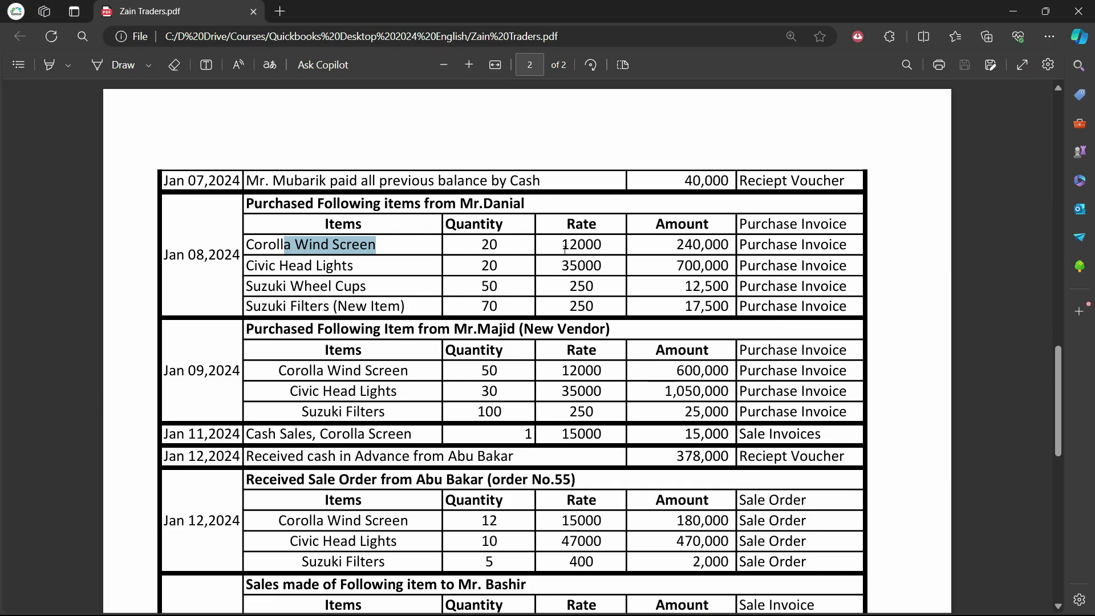
pyautogui.hotkey('alt', 'Tab')
pyautogui.write('20')
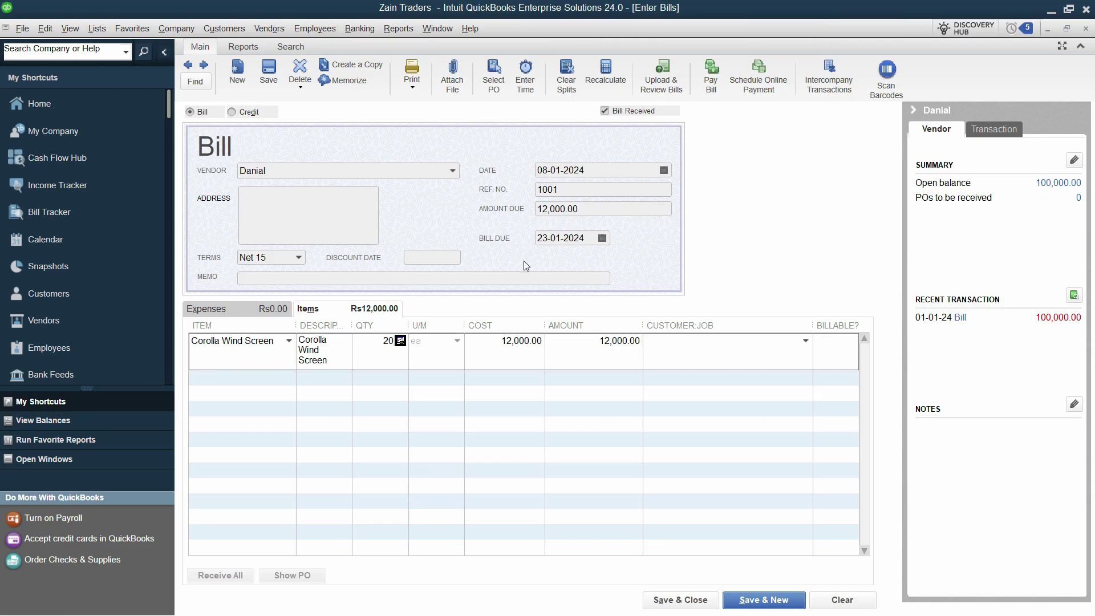
pyautogui.press('Tab')
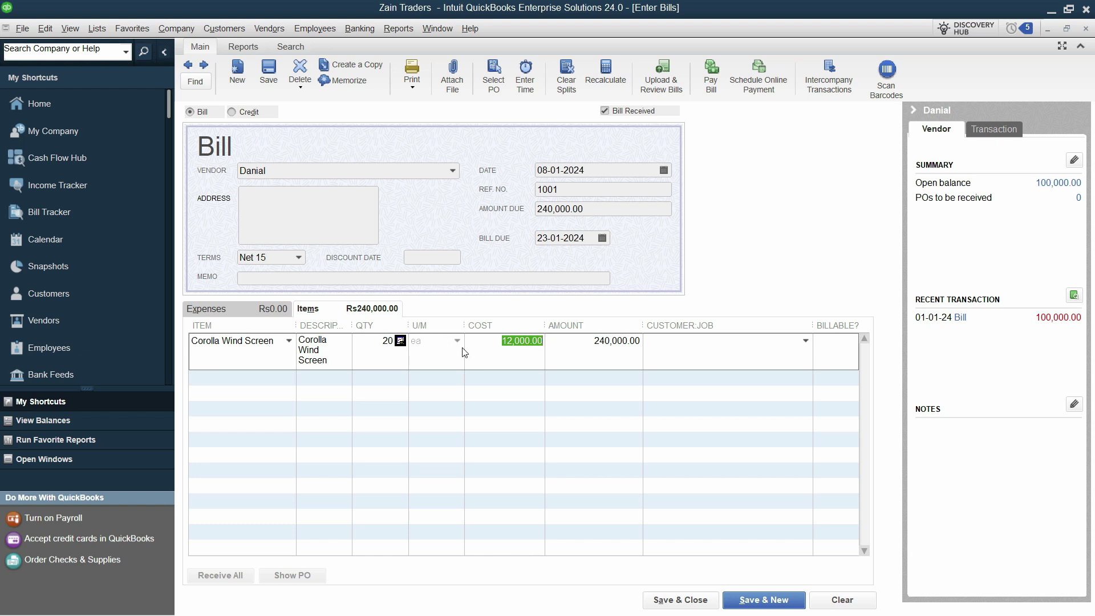
pyautogui.press('Tab')
pyautogui.hotkey('alt', 'Tab')
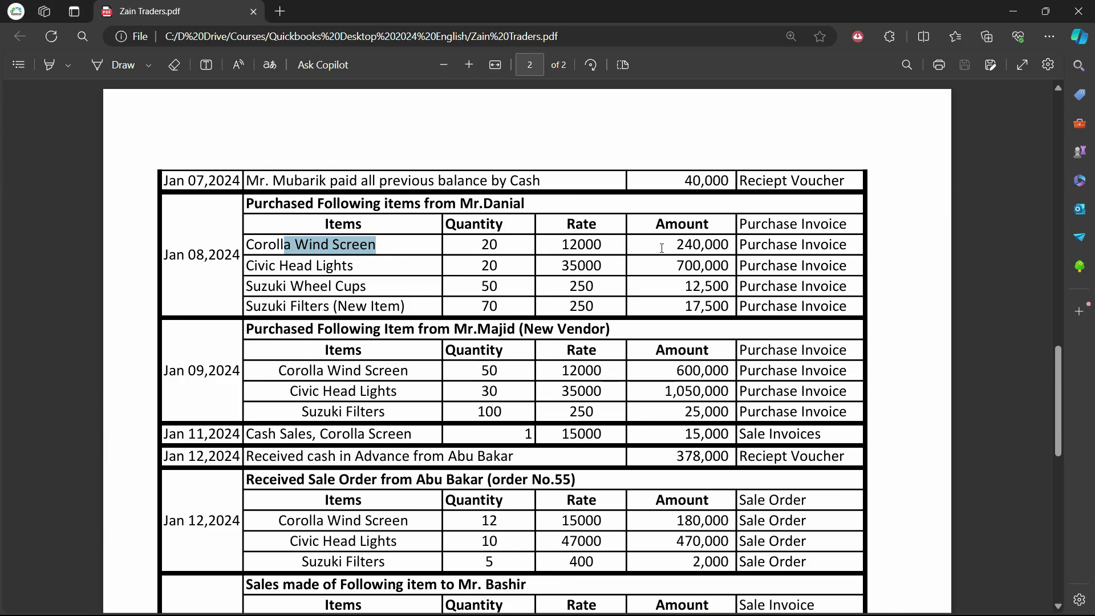
pyautogui.moveTo(636, 247); pyautogui.dragTo(729, 246)
# Step: Add Civic head Lights as the bill's second item with the quantity of 20 given in Zain Traders.pdf
pyautogui.click(288, 264)
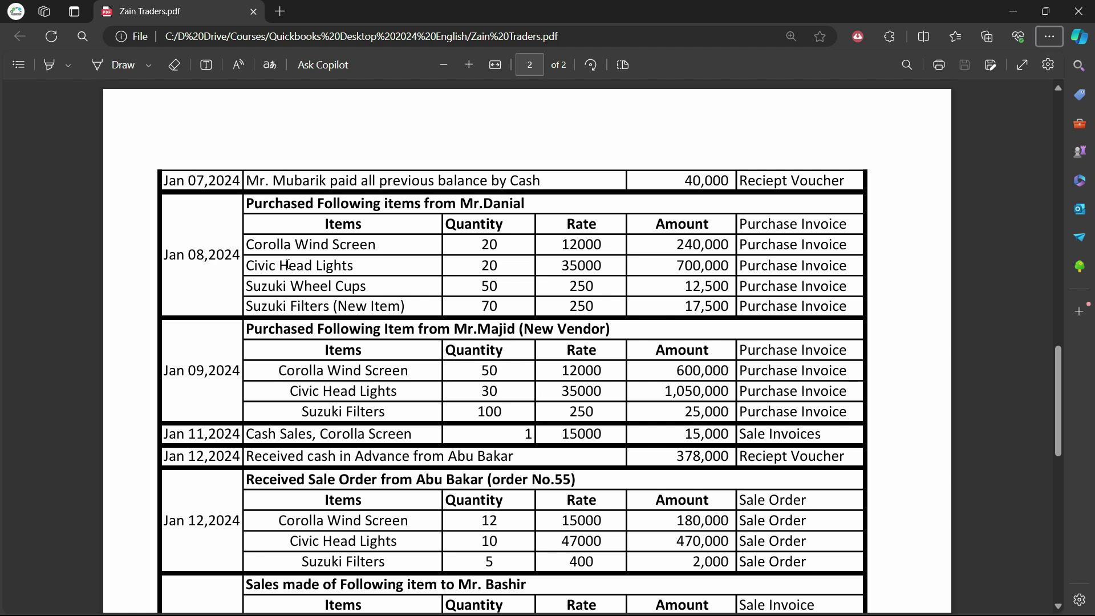
pyautogui.hotkey('alt', 'Tab')
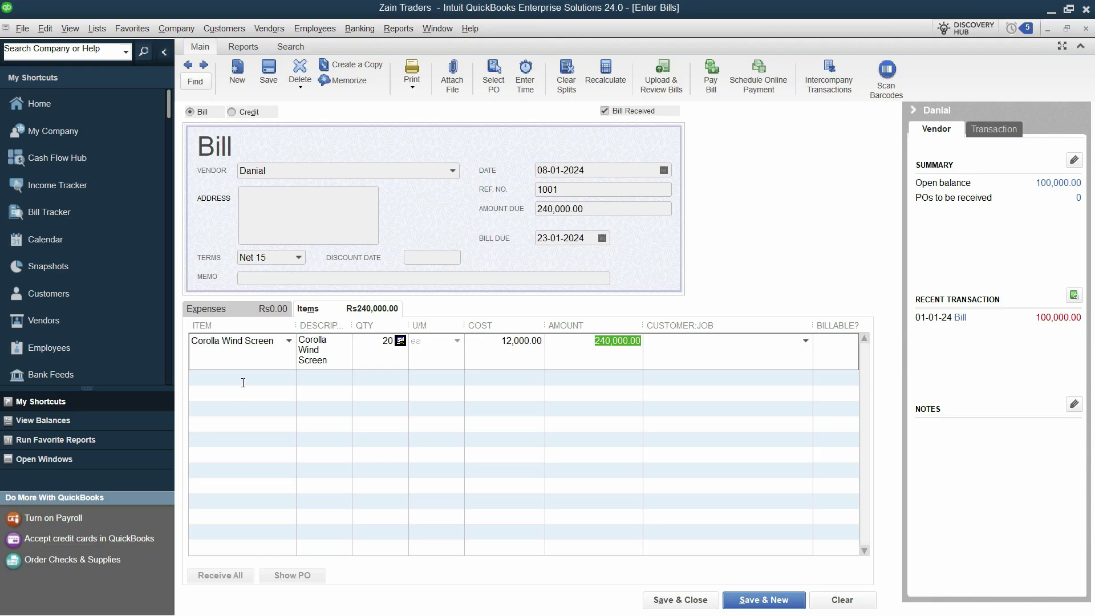
pyautogui.click(243, 383)
pyautogui.write('Civic head Lights')
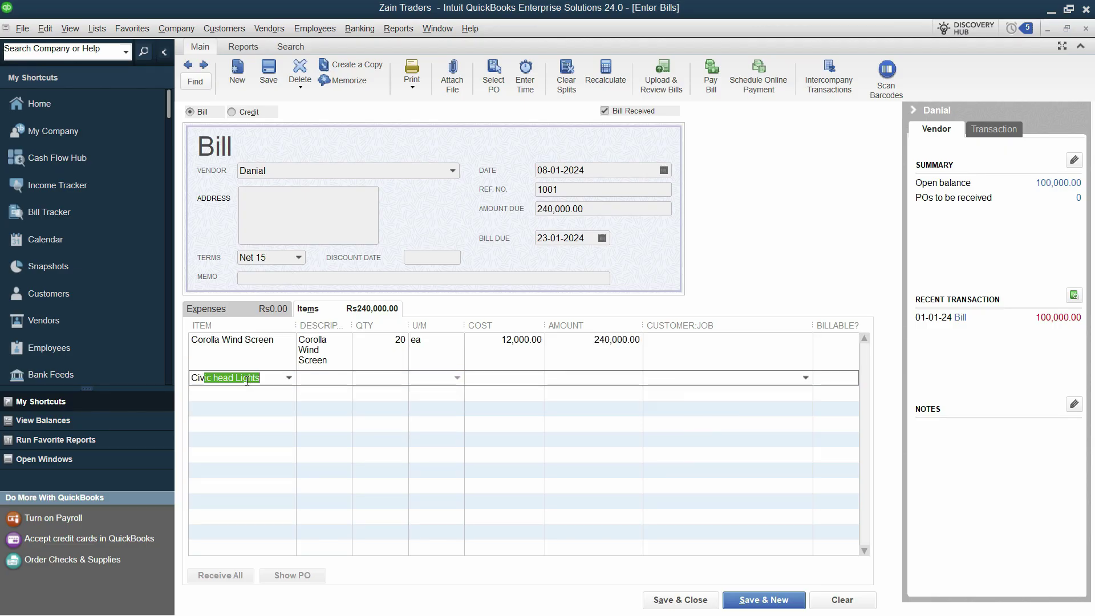
pyautogui.press('Tab')
pyautogui.hotkey('alt', 'Tab')
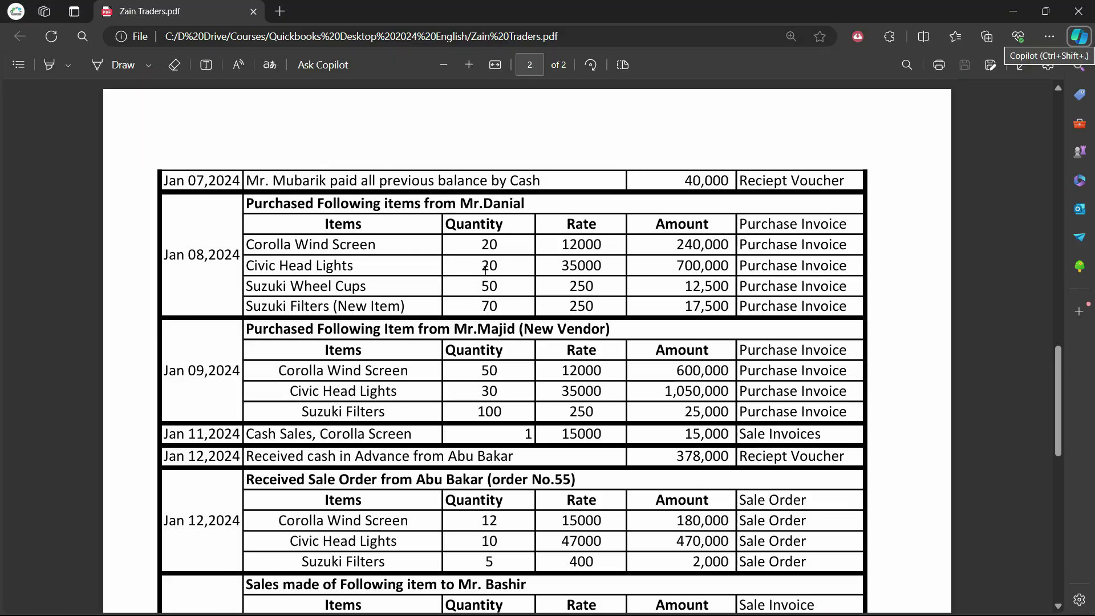
pyautogui.hotkey('alt', 'Tab')
pyautogui.write('20')
pyautogui.press('Tab')
pyautogui.press('Tab')
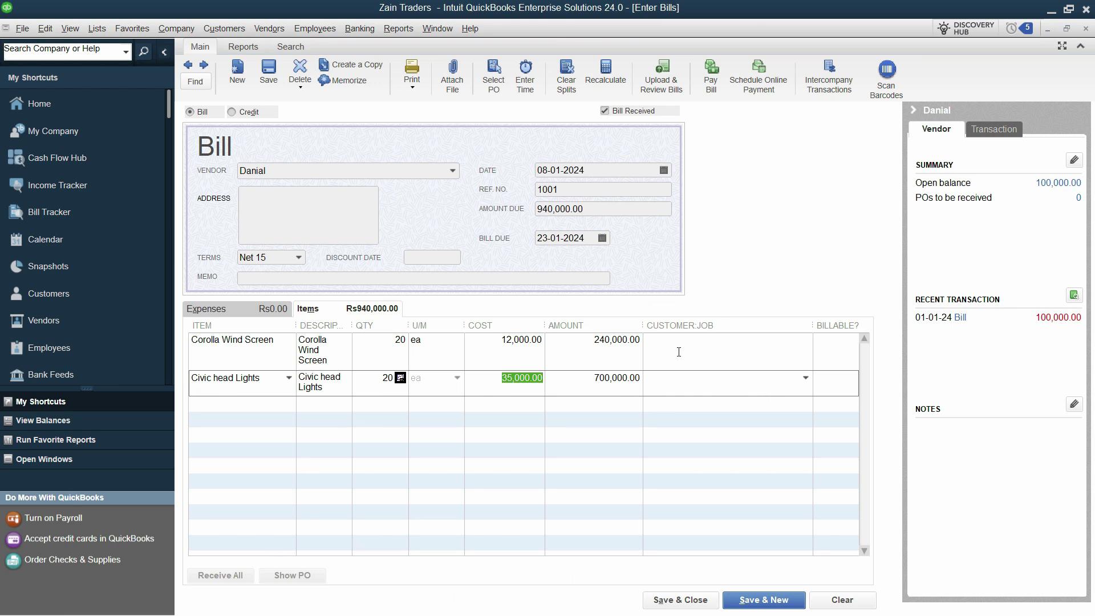
# Step: Add Suzuki Wheel Cups as the bill's third item with the quantity of 50 given in Zain Traders.pdf
pyautogui.click(560, 428)
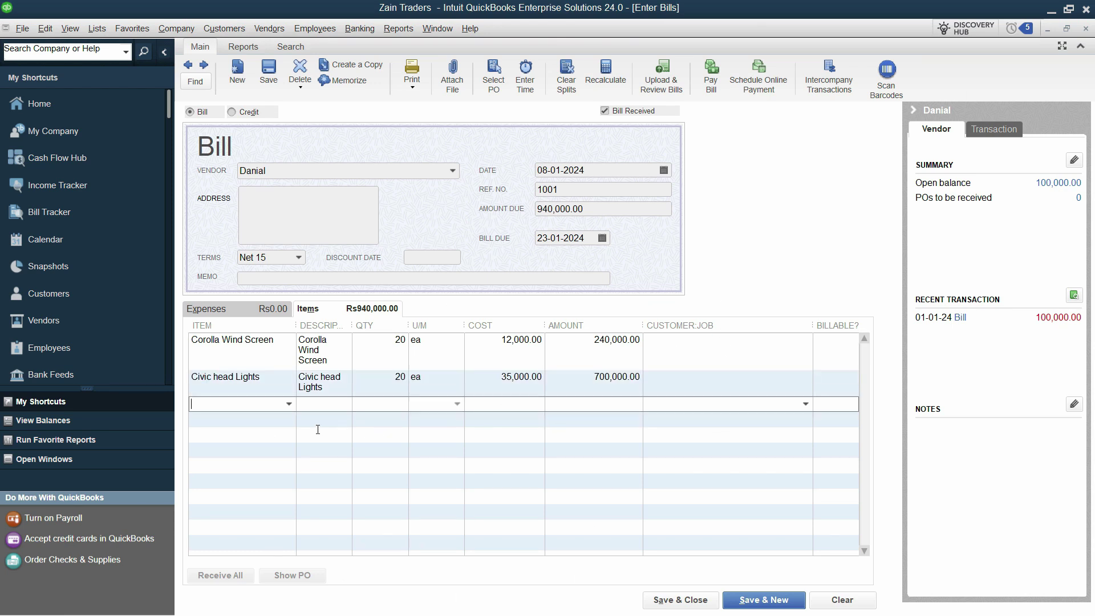
pyautogui.hotkey('alt', 'Tab')
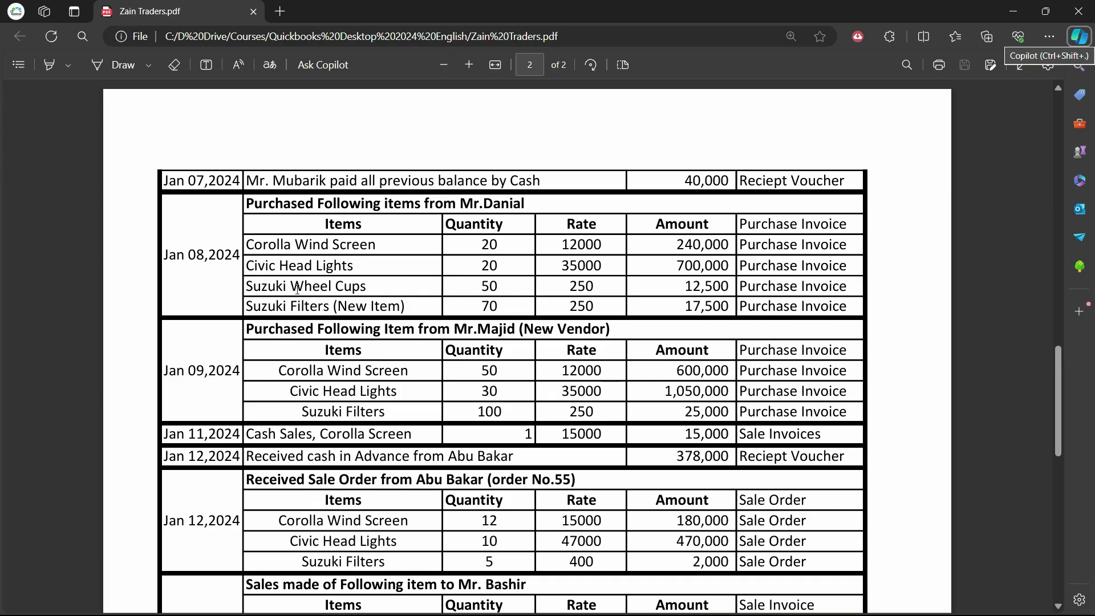
pyautogui.hotkey('alt', 'Tab')
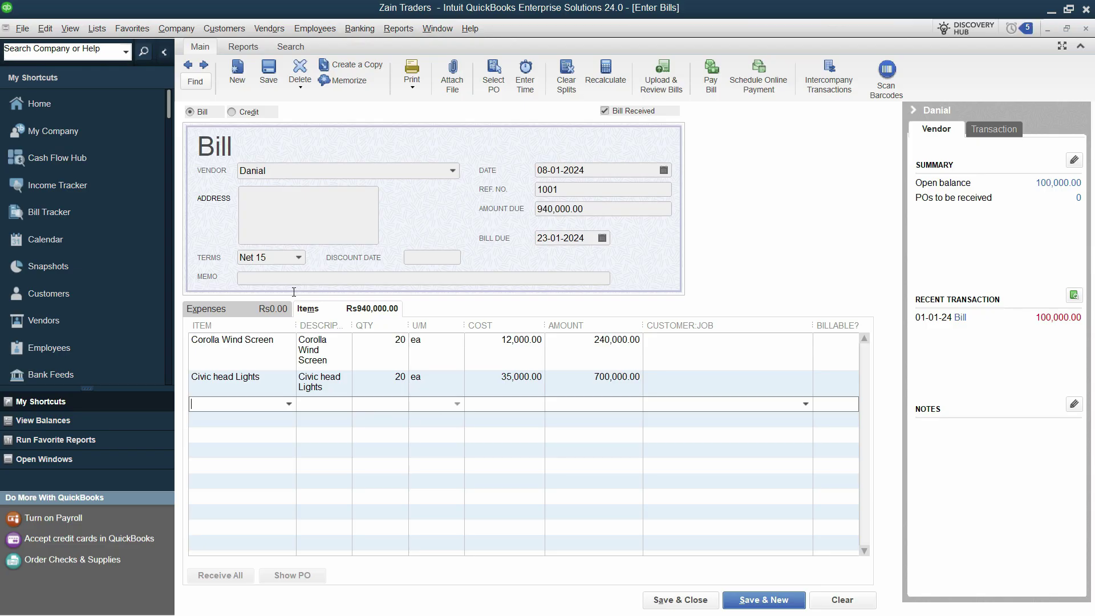
pyautogui.write('Suz')
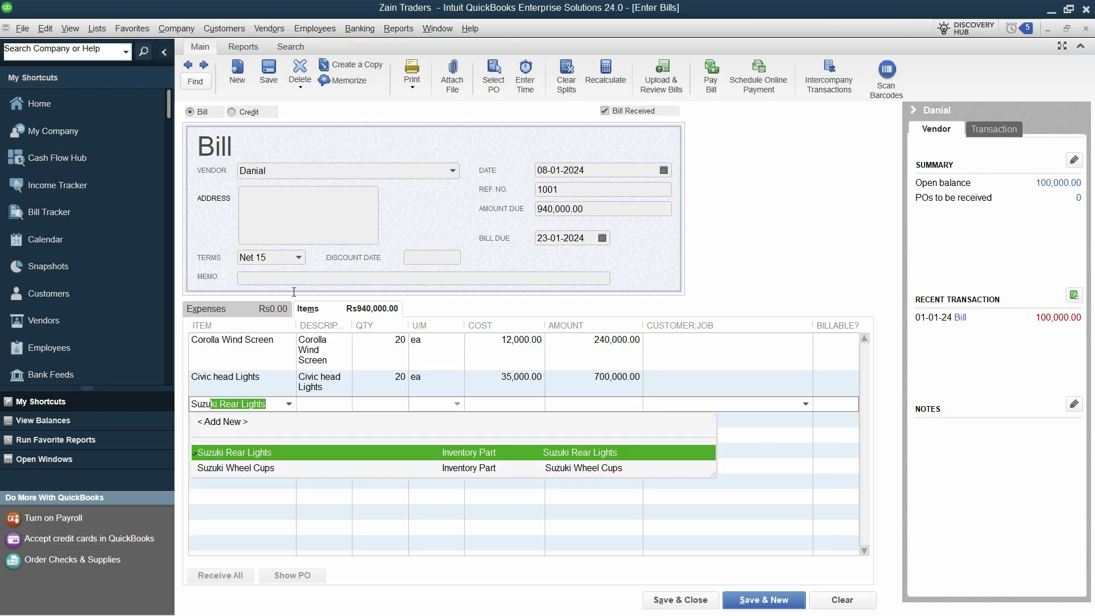
pyautogui.write('u')
pyautogui.press('Down')
pyautogui.press('Tab')
pyautogui.hotkey('alt', 'Tab')
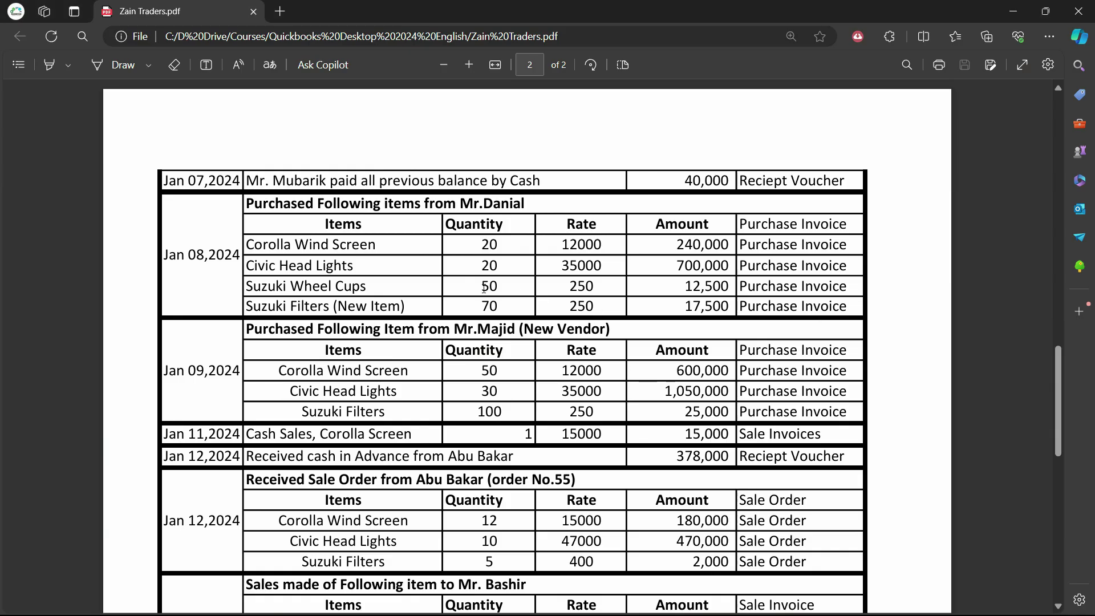
pyautogui.hotkey('alt', 'Tab')
pyautogui.write('50')
pyautogui.press('Tab')
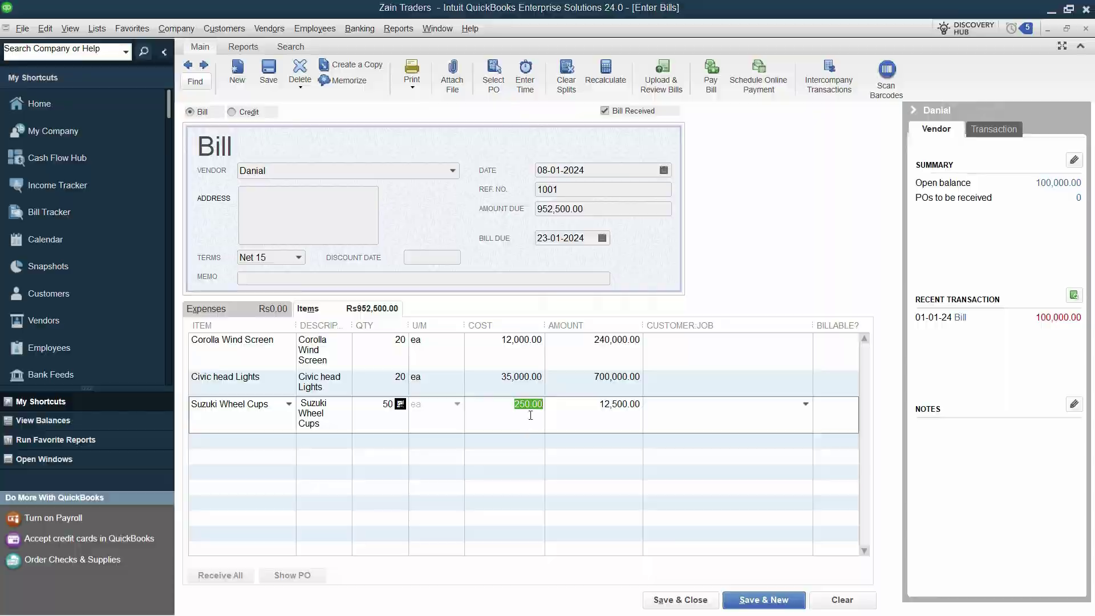
# Step: Examine the Suzuki Wheel Cups rate and the Suzuki Filters (New Item) row of the Jan 08, 2024 purchase in Zain Traders.pdf
pyautogui.hotkey('alt', 'Tab')
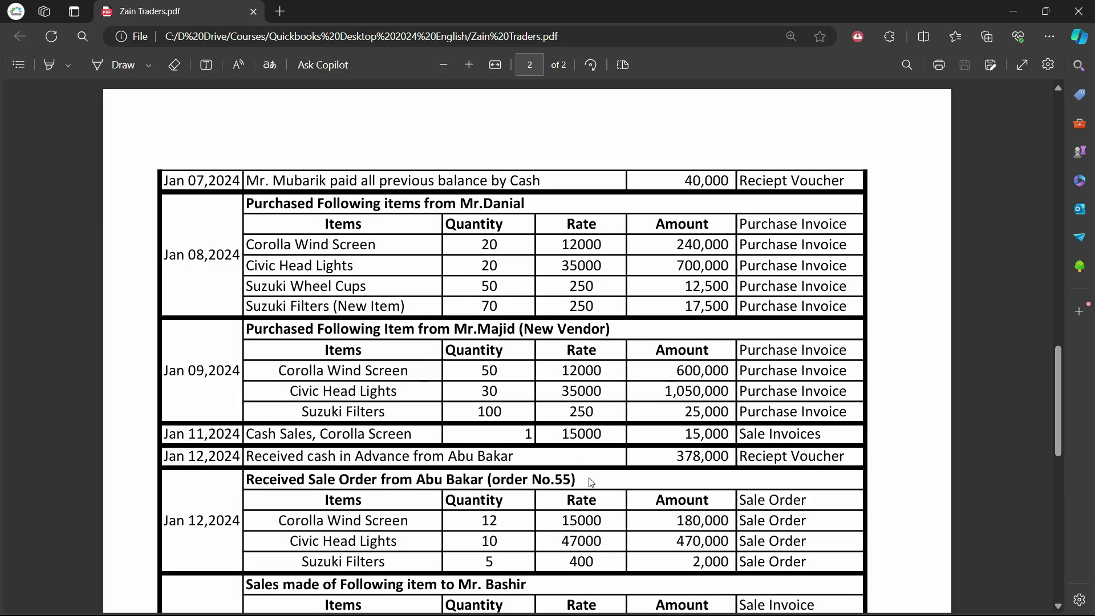
pyautogui.scroll(-3, 607, 558)
pyautogui.scroll(5, 595, 538)
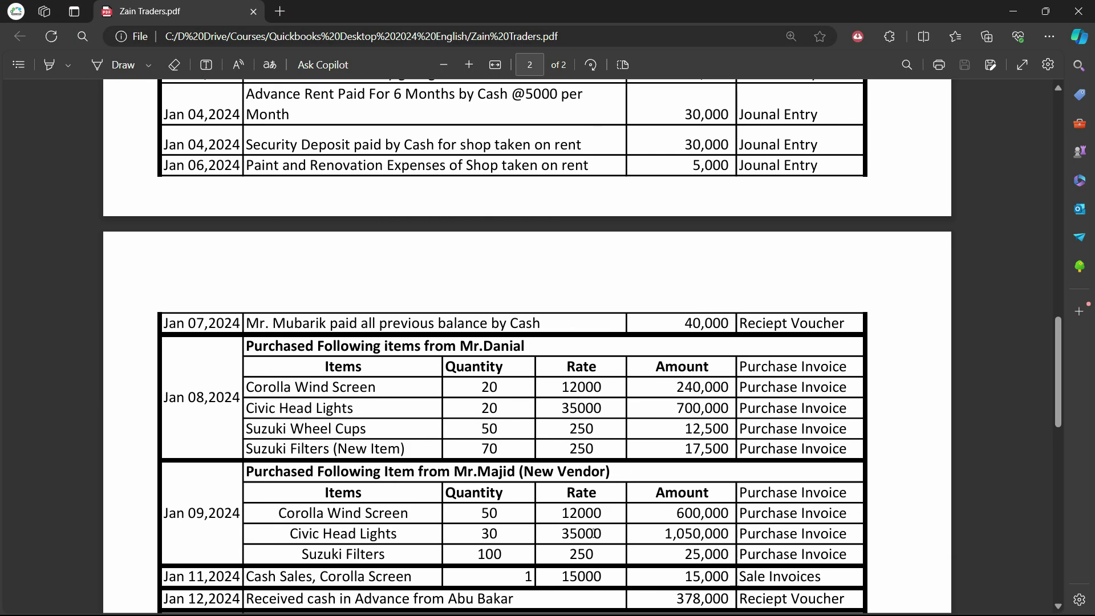
pyautogui.scroll(-3, 586, 468)
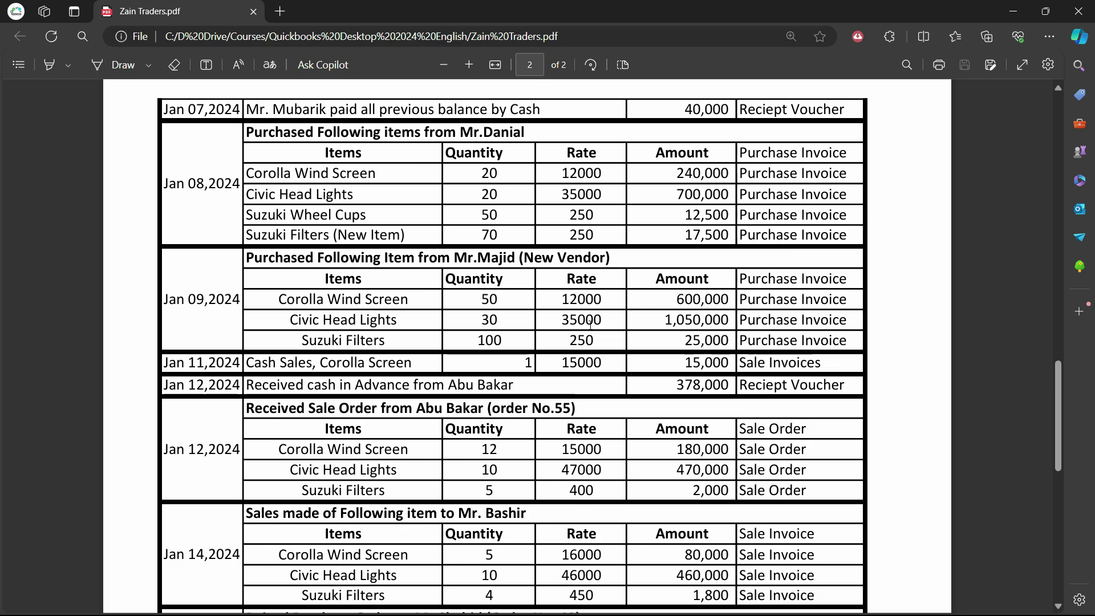
pyautogui.scroll(3, 557, 346)
pyautogui.hotkey('alt', 'Tab')
pyautogui.hotkey('alt', 'Tab')
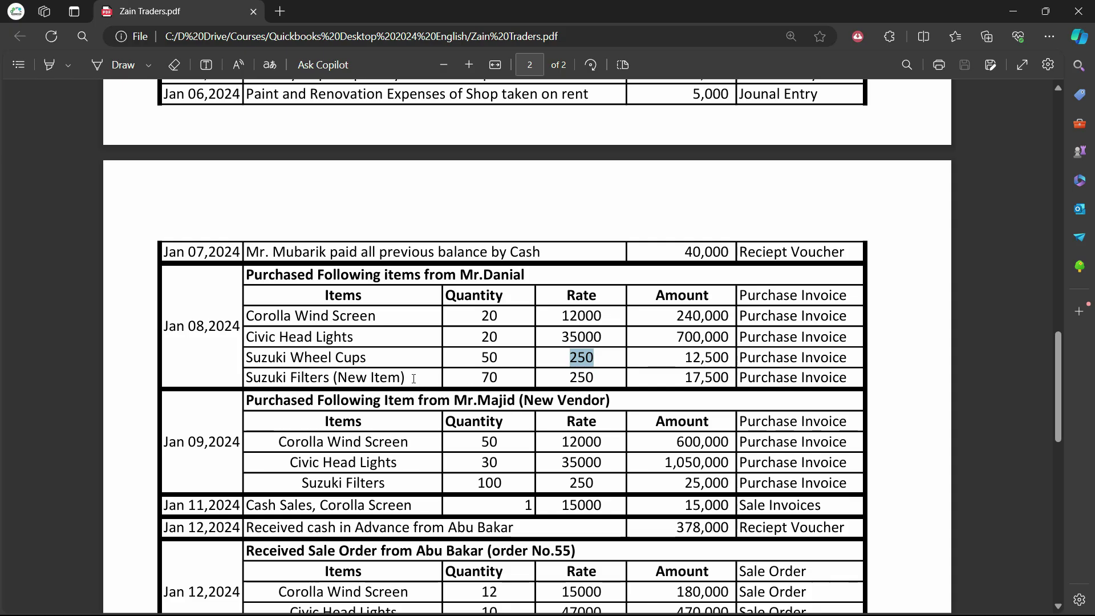
pyautogui.moveTo(249, 377); pyautogui.dragTo(388, 391)
pyautogui.click(311, 387)
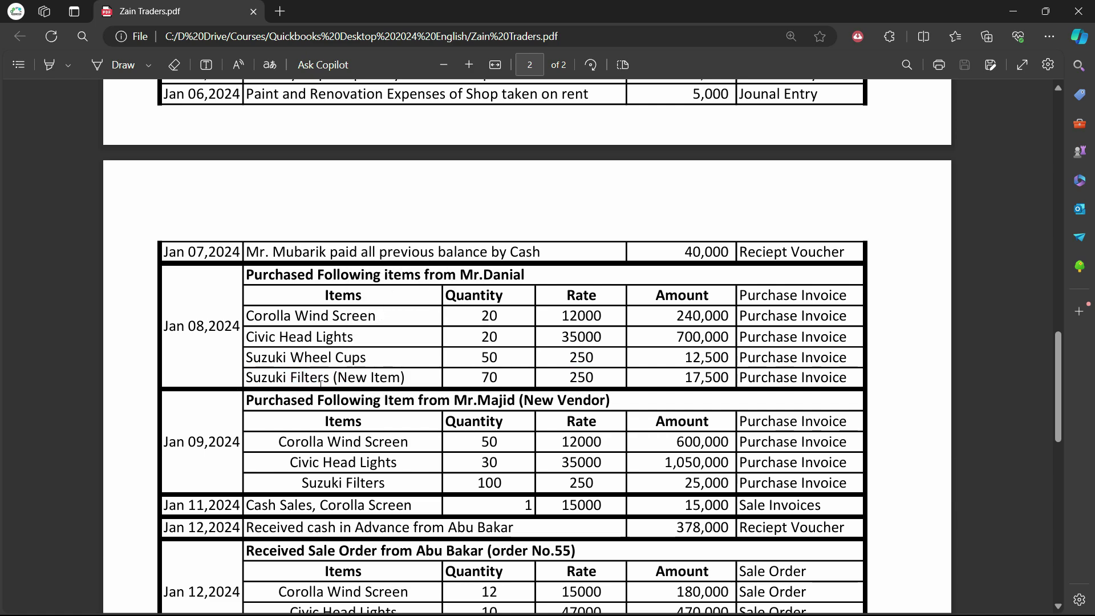
# Step: Enter Suzuki Filters as the fourth item on the QuickBooks bill and start creating it as a new Inventory Part
pyautogui.hotkey('alt', 'Tab')
pyautogui.click(259, 447)
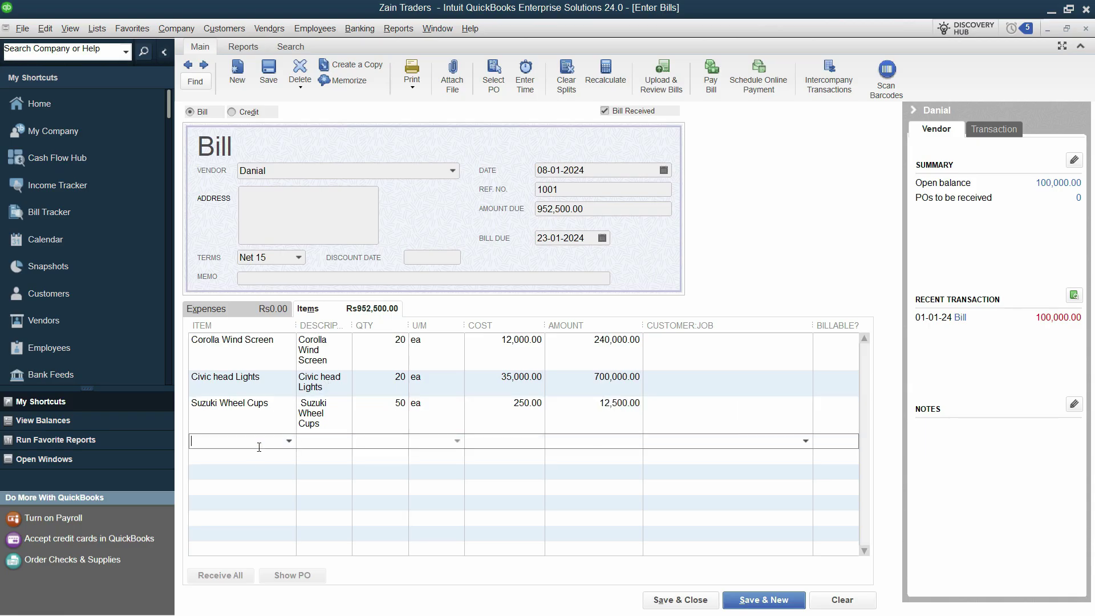
pyautogui.write('Suzuki Filters')
pyautogui.press('Tab')
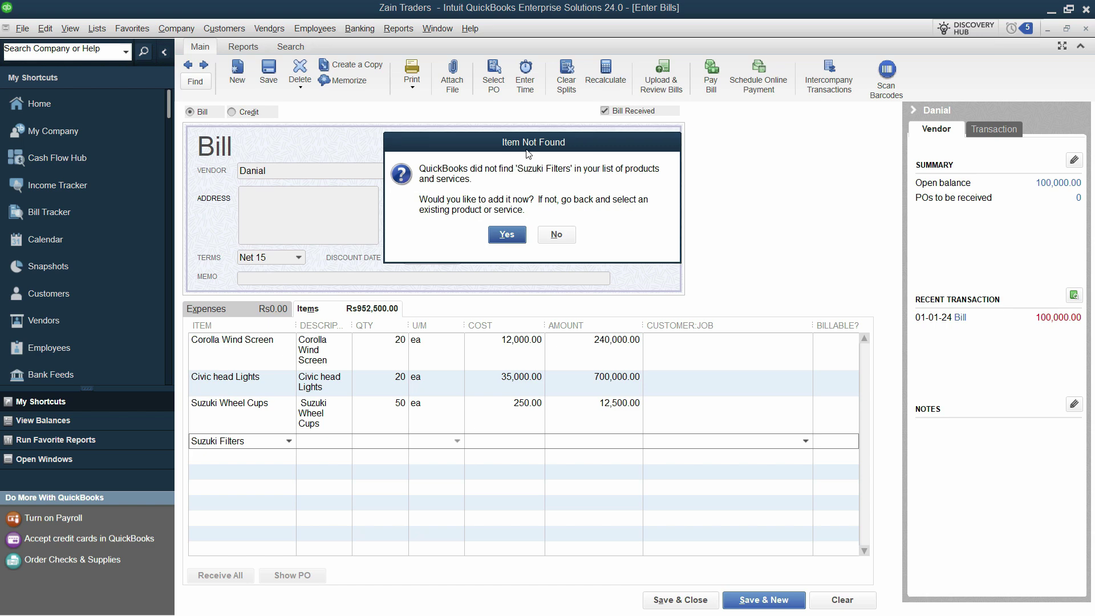
pyautogui.click(506, 235)
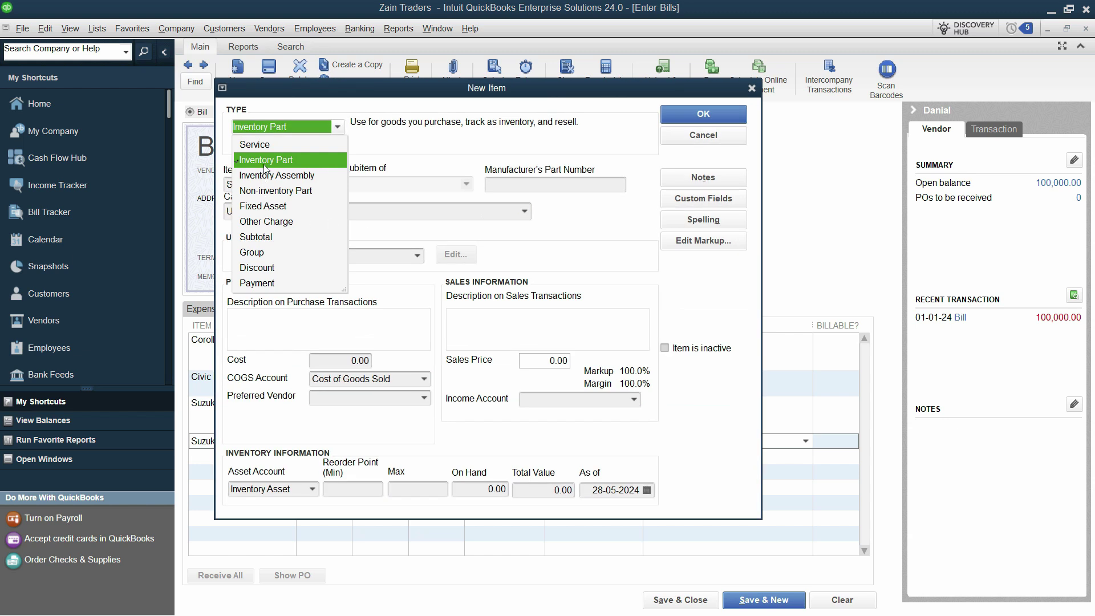
pyautogui.click(264, 163)
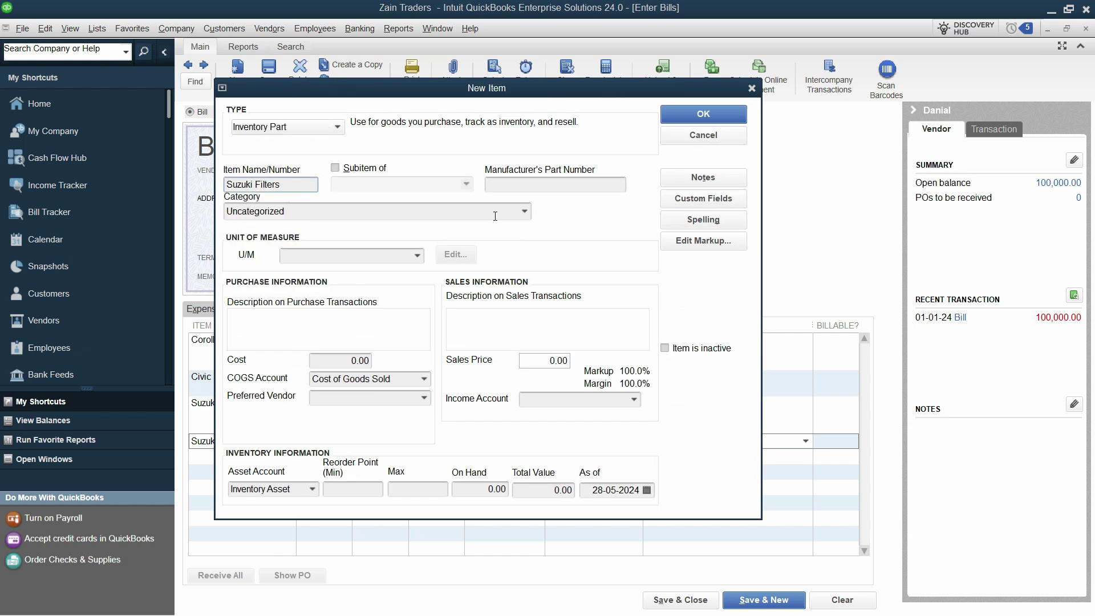
# Step: Assign the new Suzuki Filters item to the Car Parts category with each (ea) as its unit of measure
pyautogui.click(523, 212)
pyautogui.click(257, 260)
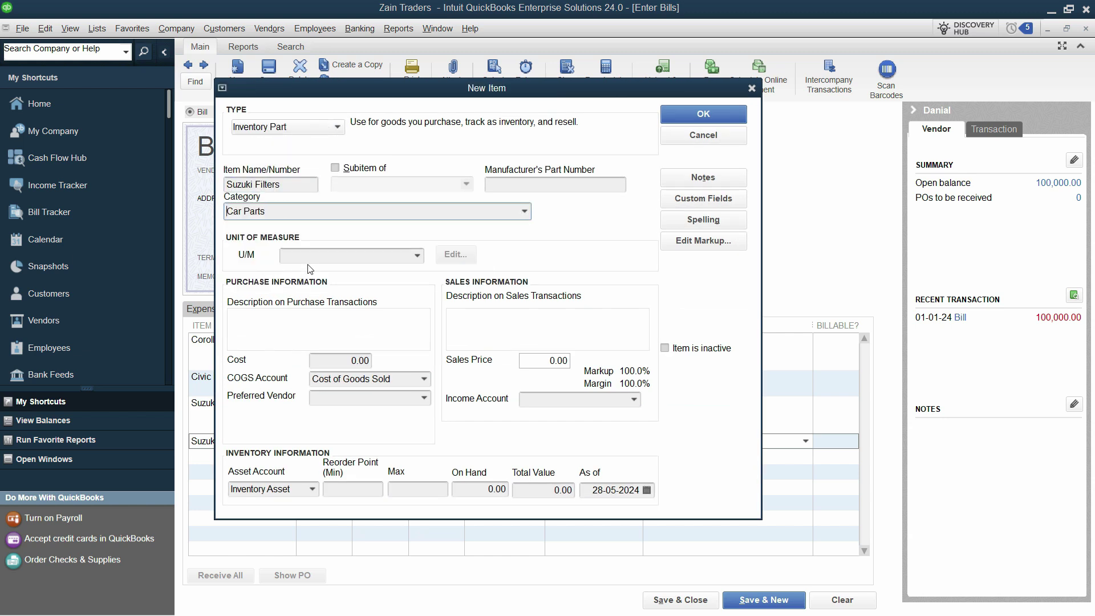
pyautogui.click(361, 263)
pyautogui.click(307, 306)
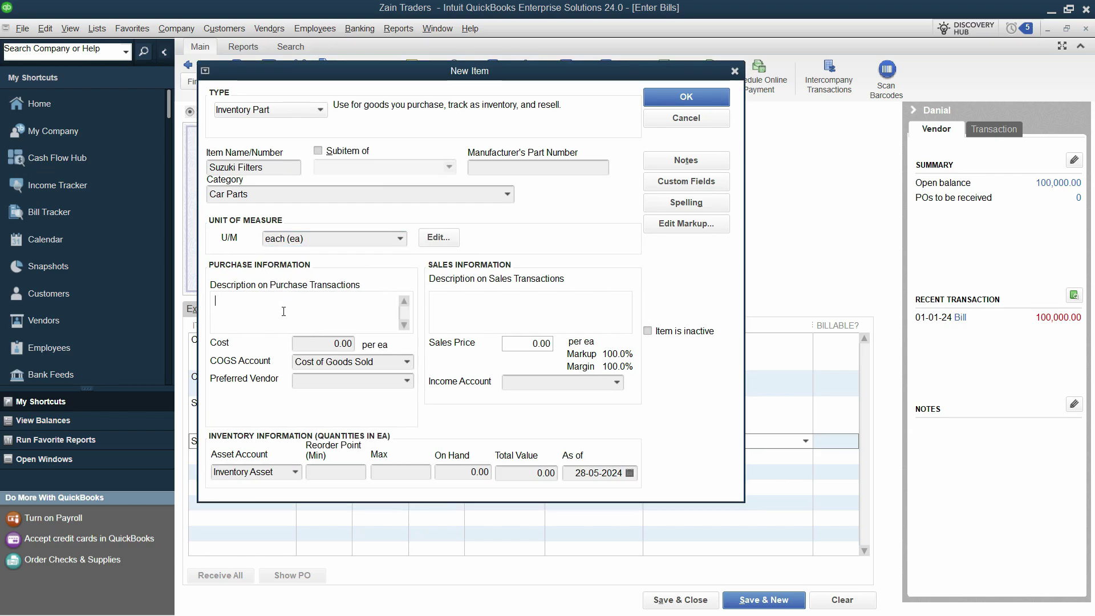
# Step: Copy "Suzuki Filters" from Zain Traders.pdf into the new item's purchase and sales descriptions
pyautogui.hotkey('alt', 'Tab')
pyautogui.moveTo(330, 378); pyautogui.dragTo(244, 379)
pyautogui.hotkey('ctrl', 'c')
pyautogui.hotkey('alt', 'Tab')
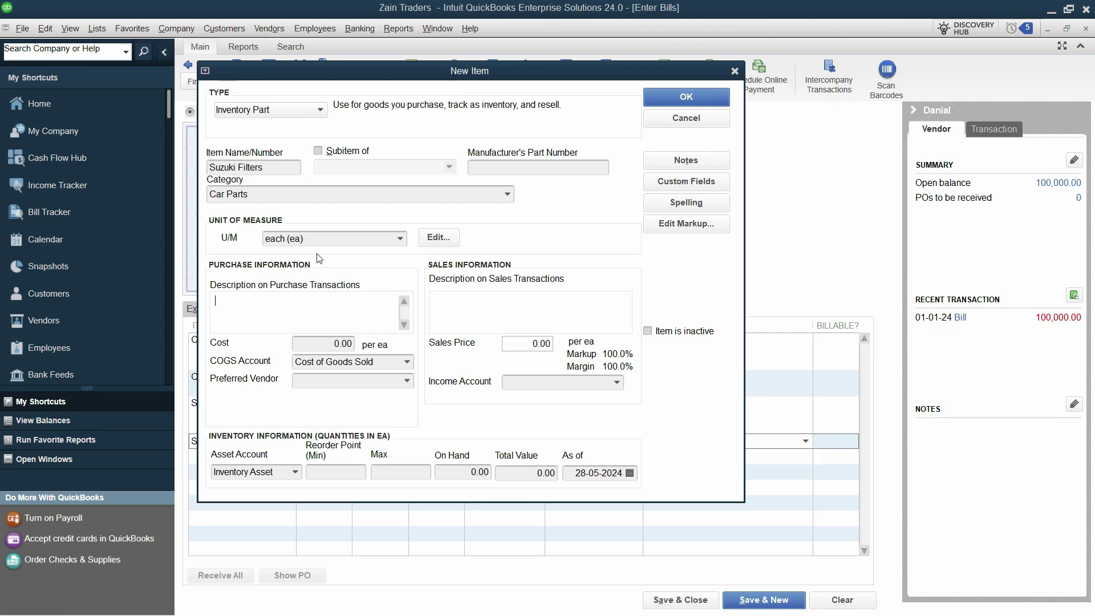
pyautogui.hotkey('ctrl', 'v')
pyautogui.click(515, 300)
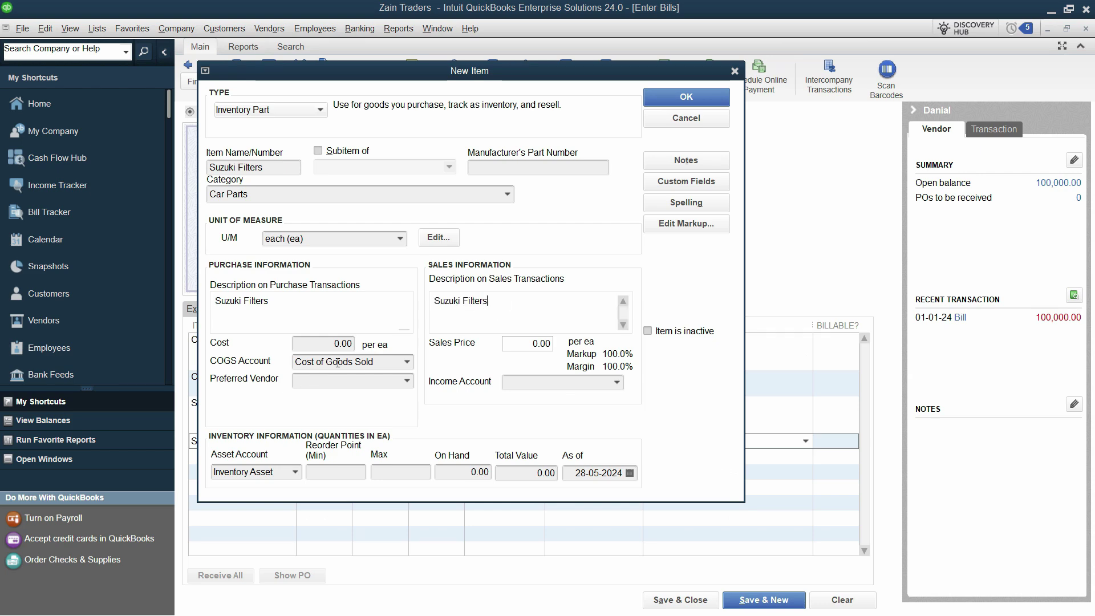
# Step: Set the new item's cost to 250, copied from the Suzuki Filters rate in Zain Traders.pdf
pyautogui.click(324, 344)
pyautogui.hotkey('alt', 'Tab')
pyautogui.moveTo(569, 377); pyautogui.dragTo(600, 375)
pyautogui.hotkey('alt', 'Tab')
pyautogui.hotkey('ctrl', 'v')
pyautogui.press('Tab')
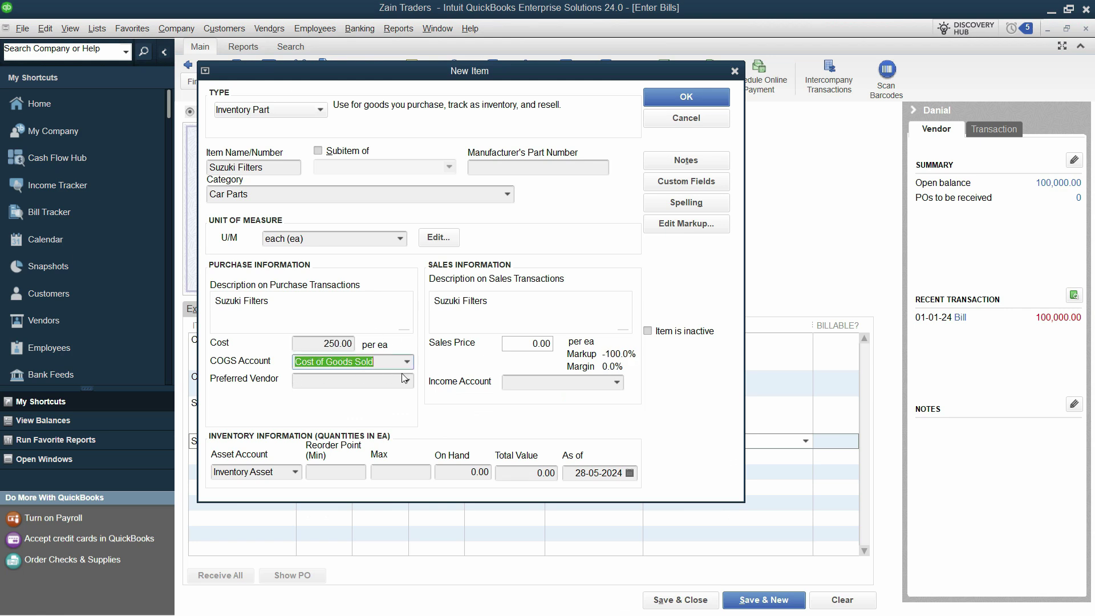
# Step: Set the new item's income account to Sales and save Suzuki Filters to the item list
pyautogui.click(588, 383)
pyautogui.write('Sales')
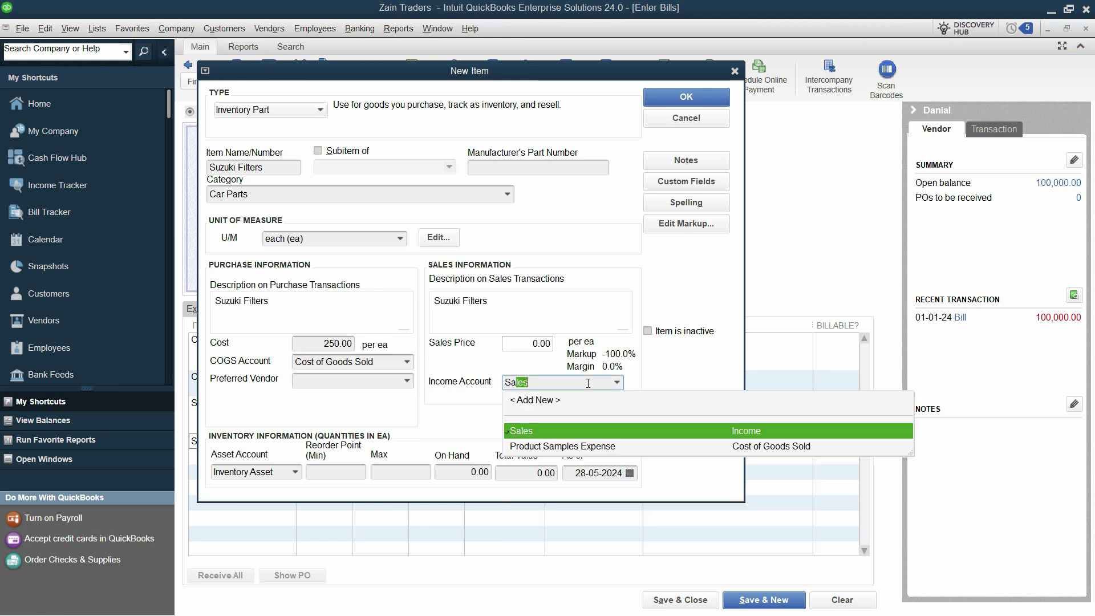
pyautogui.press('Tab')
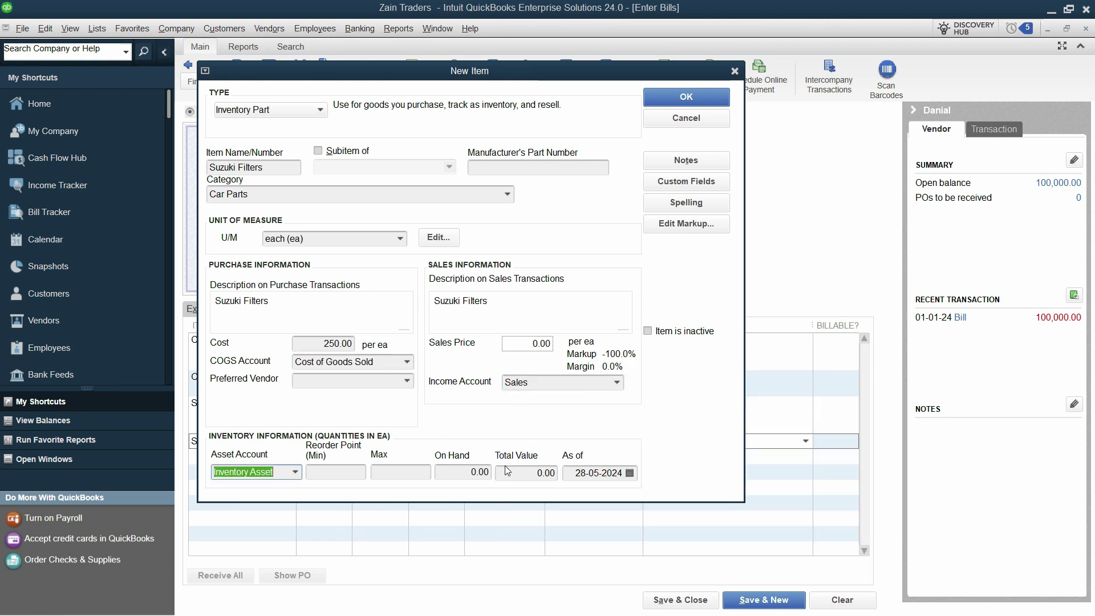
pyautogui.click(490, 473)
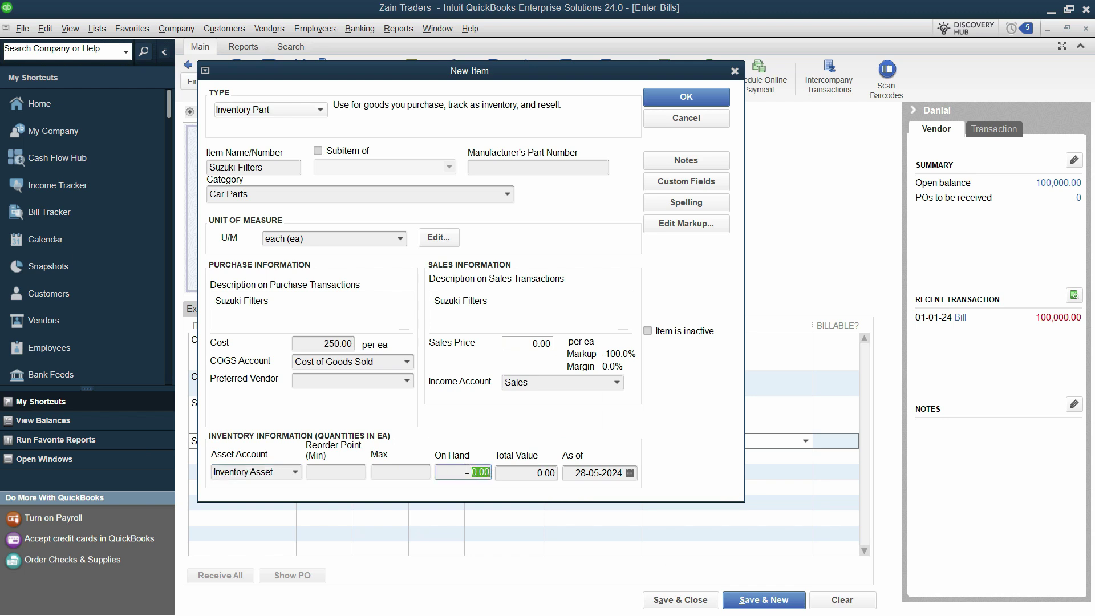
pyautogui.press('Tab')
pyautogui.click(707, 97)
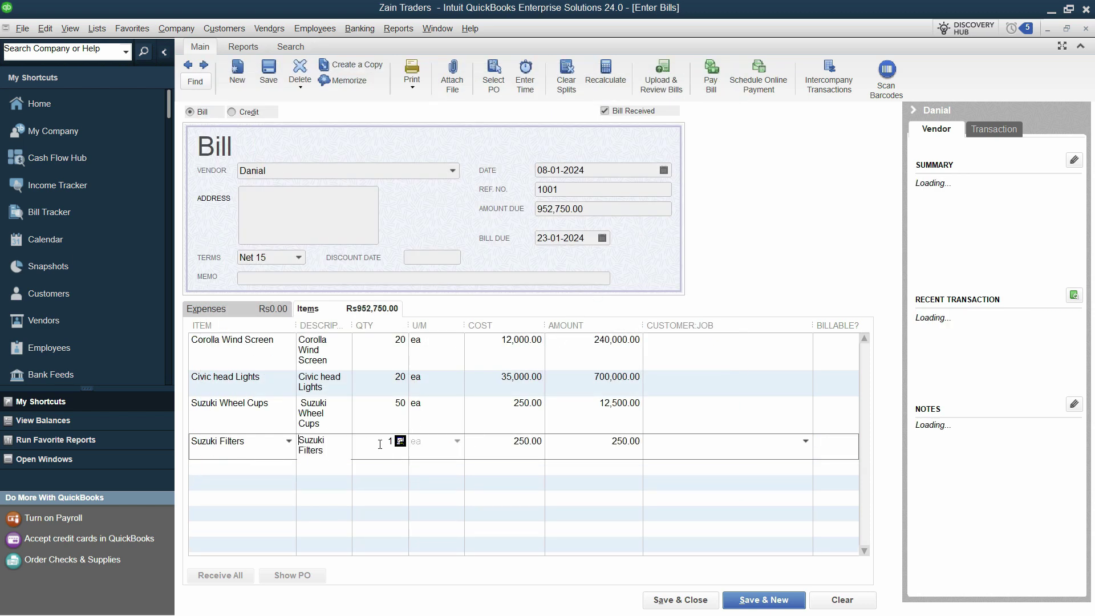
# Step: Set the Suzuki Filters quantity on the bill to 70, taken from the Jan 08, 2024 purchase in Zain Traders.pdf
pyautogui.hotkey('alt', 'Tab')
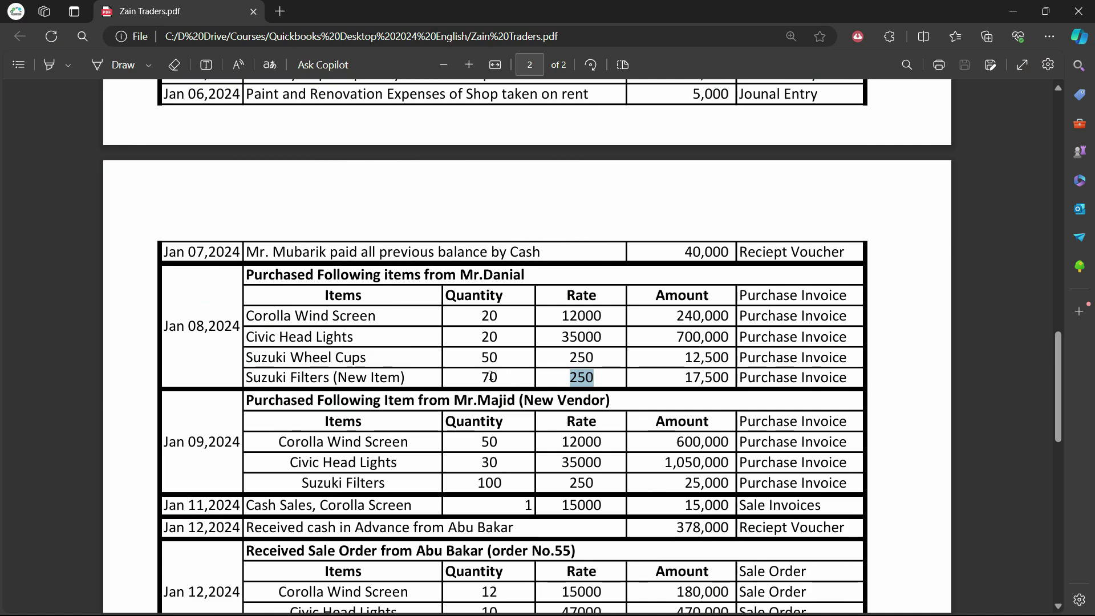
pyautogui.hotkey('alt', 'Tab')
pyautogui.write('70')
pyautogui.press('Tab')
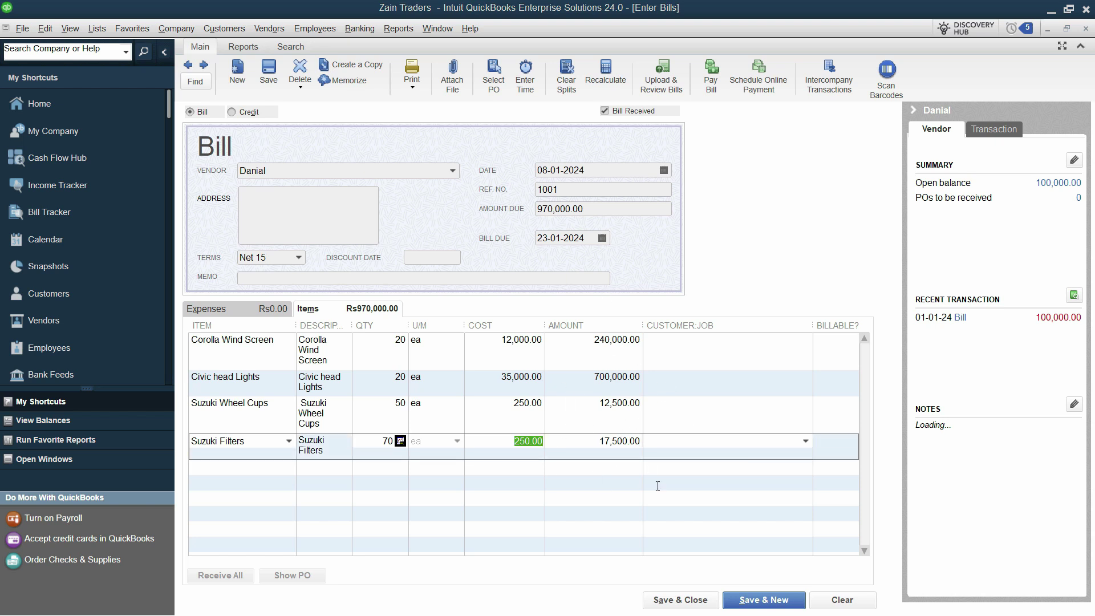
# Step: Compare the bill's line amounts with the Jan 08, 2024 purchase table in Zain Traders.pdf
pyautogui.hotkey('alt', 'Tab')
pyautogui.hotkey('alt', 'Tab')
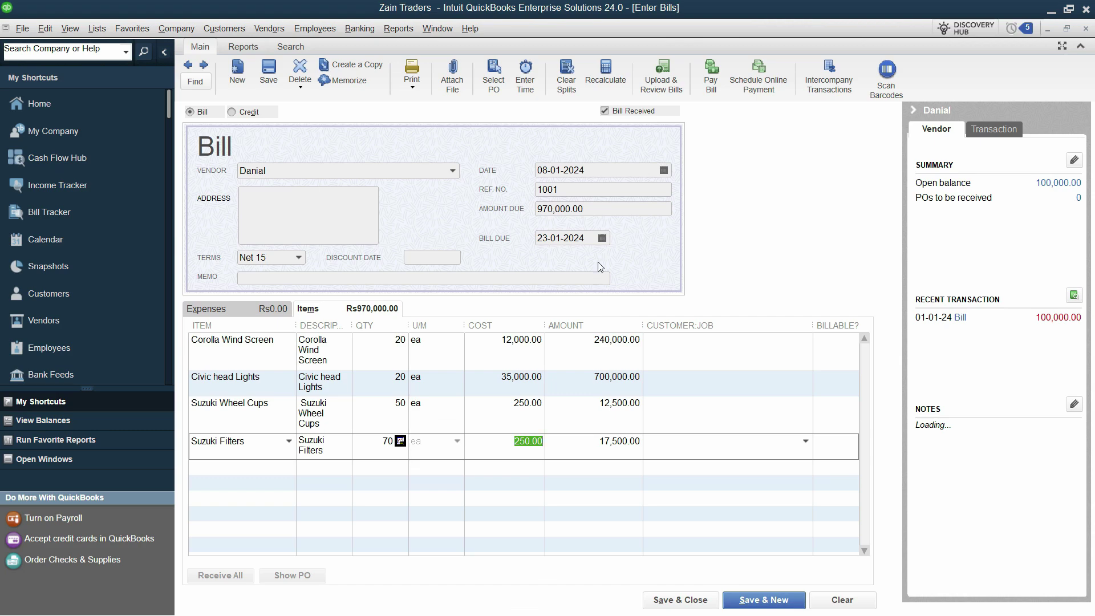
pyautogui.click(608, 351)
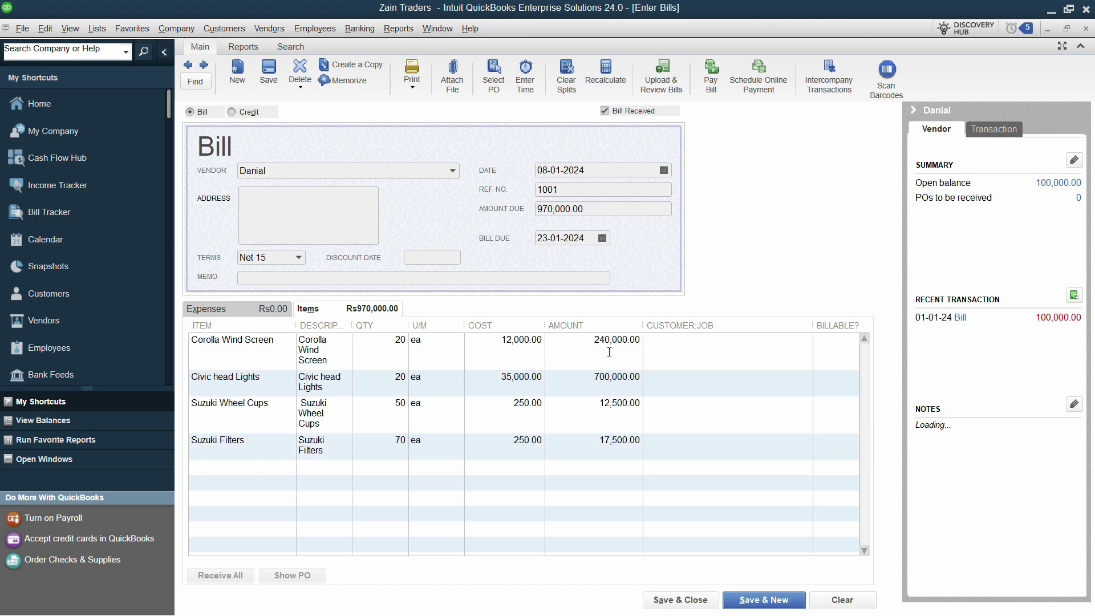
pyautogui.click(613, 384)
pyautogui.hotkey('alt', 'Tab')
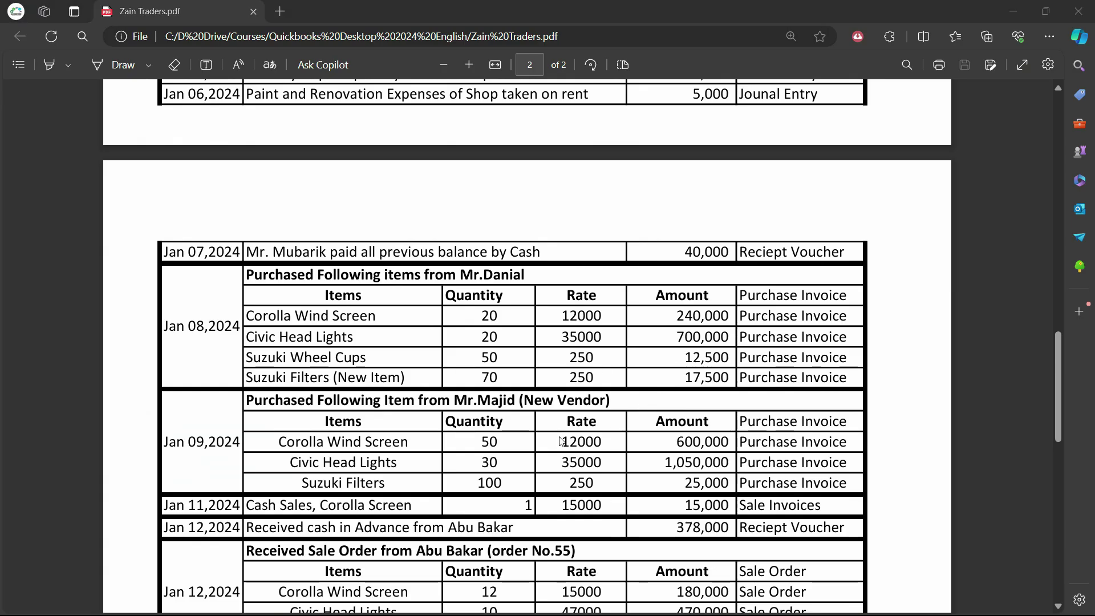
pyautogui.hotkey('alt', 'Tab')
pyautogui.doubleClick(610, 449)
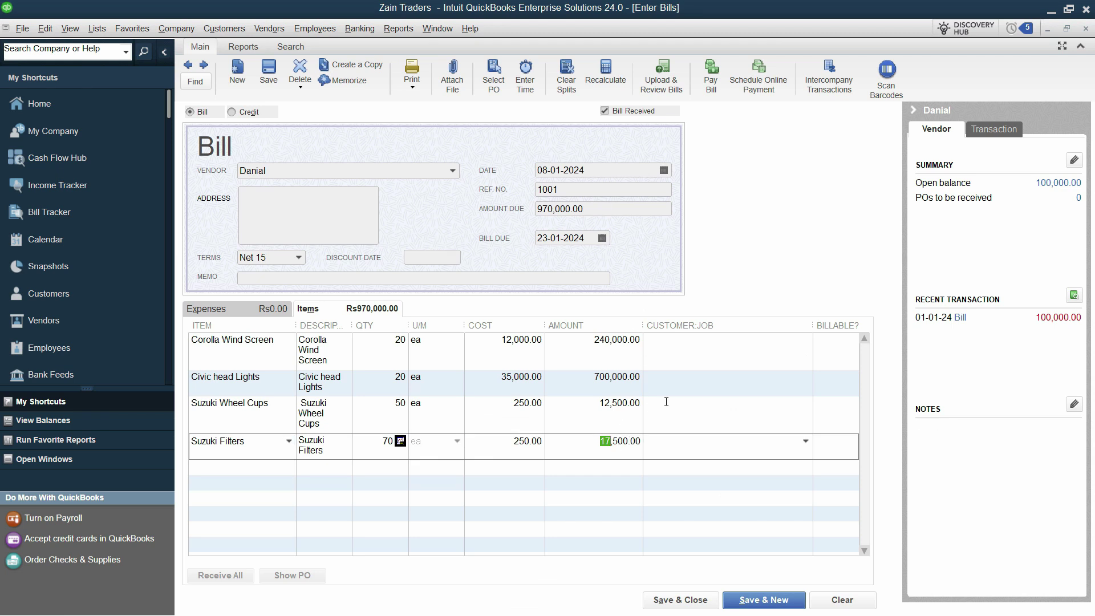
# Step: Save the bill with the changed payment terms made permanent for the vendor, and switch back to the purchase list in Zain Traders.pdf
pyautogui.click(693, 603)
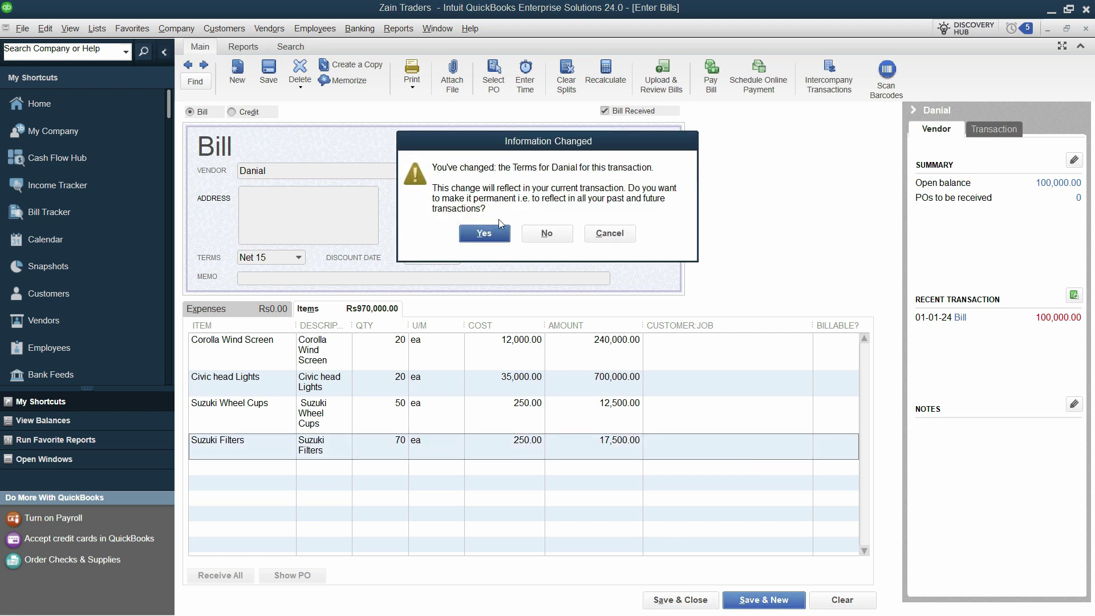
pyautogui.click(486, 242)
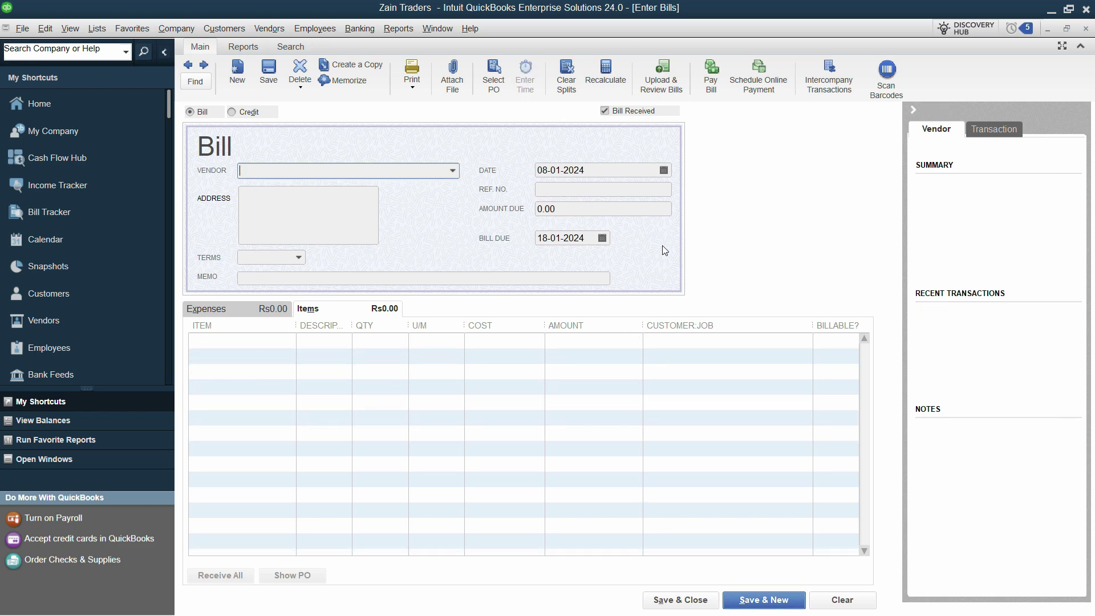
pyautogui.hotkey('alt', 'Tab')
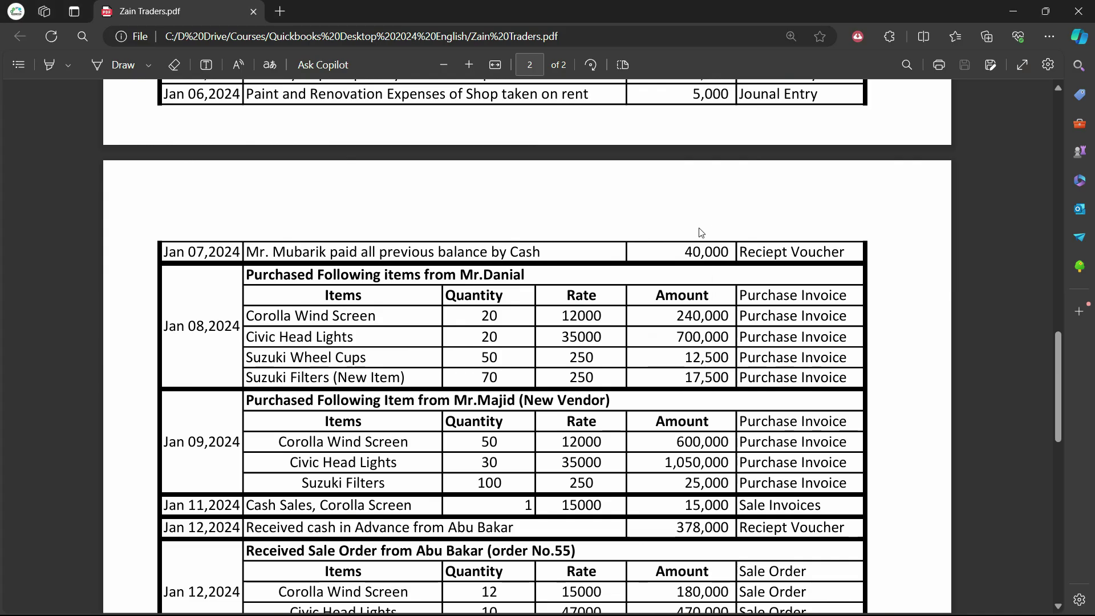
pyautogui.moveTo(462, 278); pyautogui.dragTo(524, 277)
pyautogui.click(510, 297)
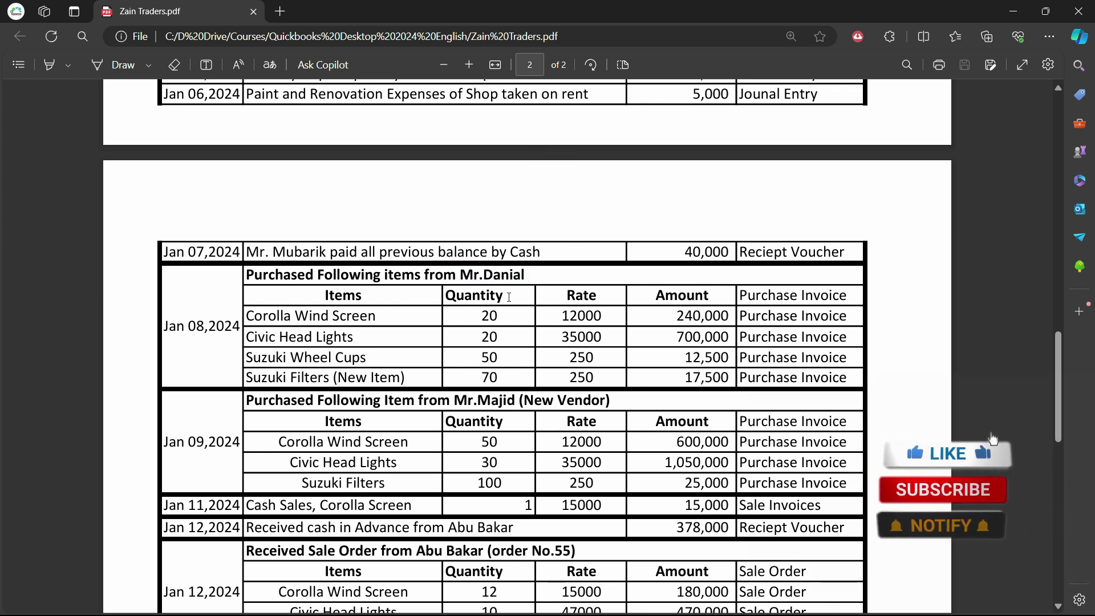